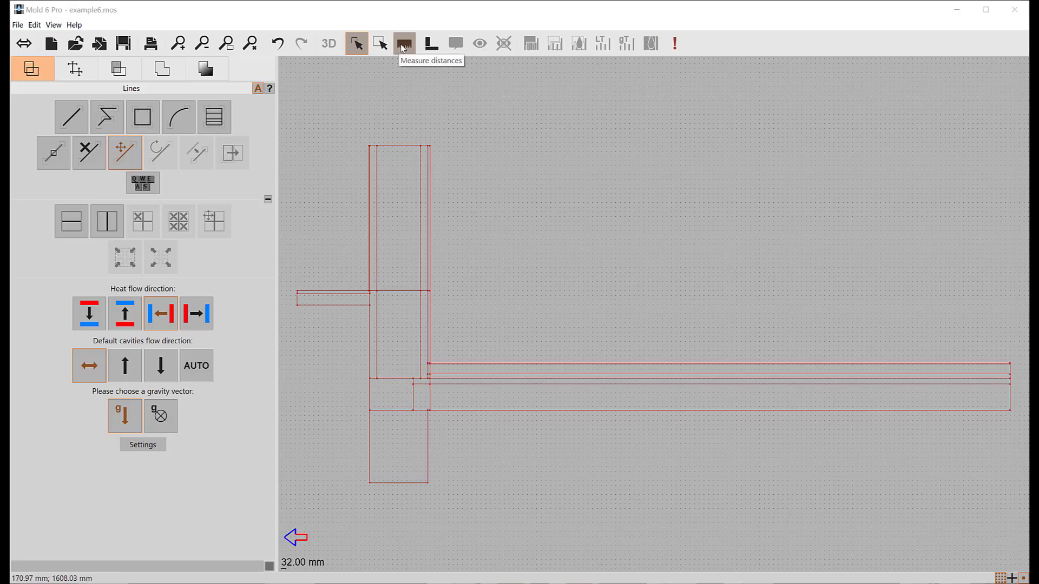
left_click(404, 48)
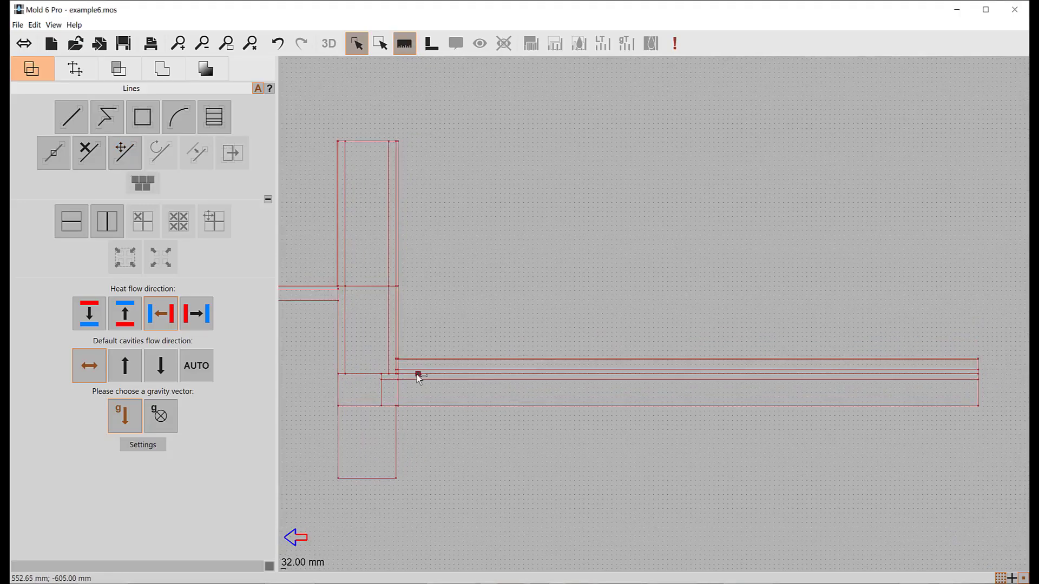
left_click_drag(400, 371, 633, 368)
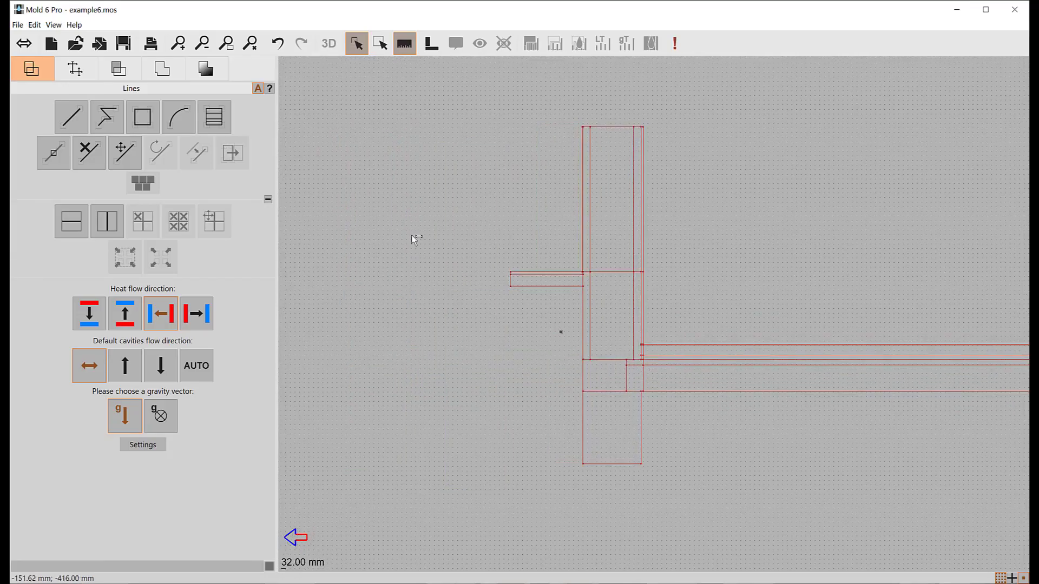
- Draw a horizontal ground line 20000 mm long, running outward from the wall's outer face at ground level (0, 0)
left_click(69, 129)
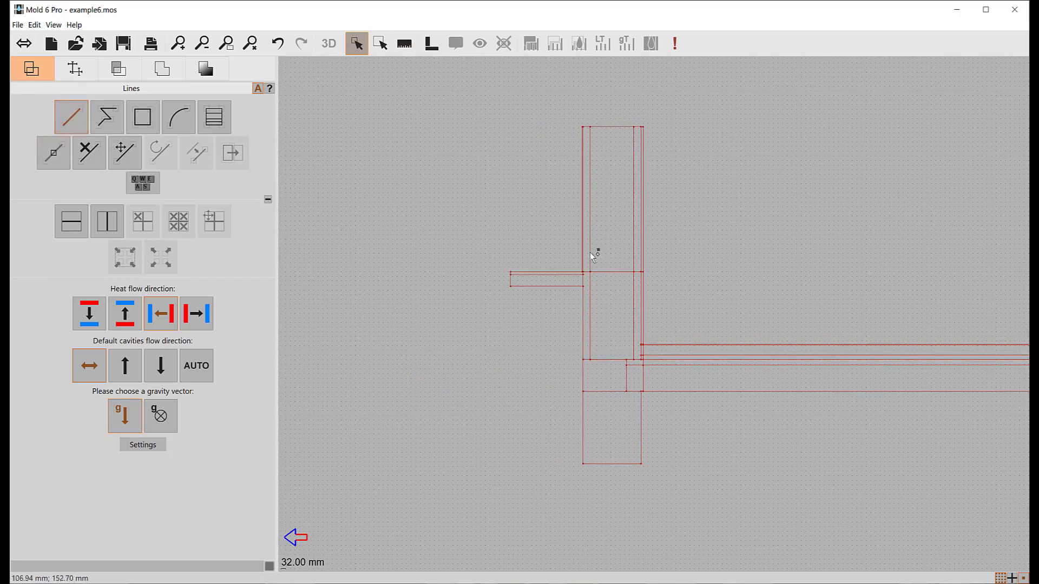
scroll(574, 265, "up", 3)
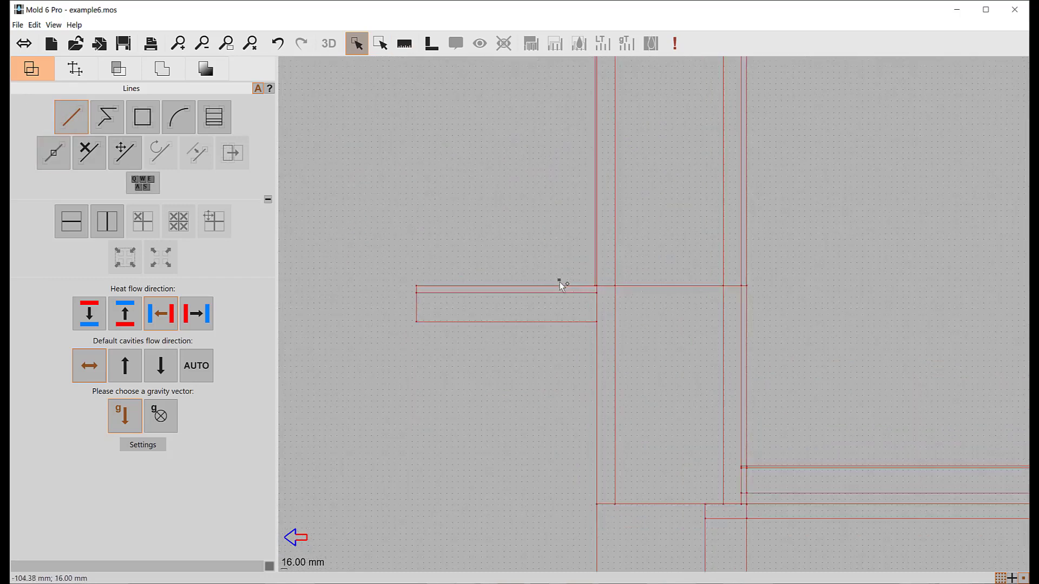
scroll(560, 281, "up", 2)
left_click(638, 291)
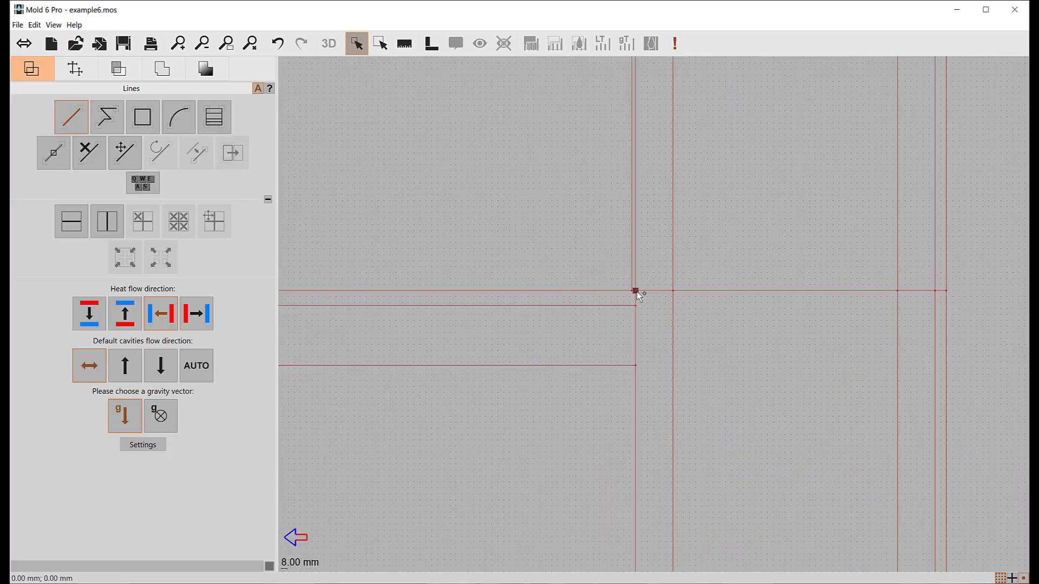
scroll(654, 335, "down", 3)
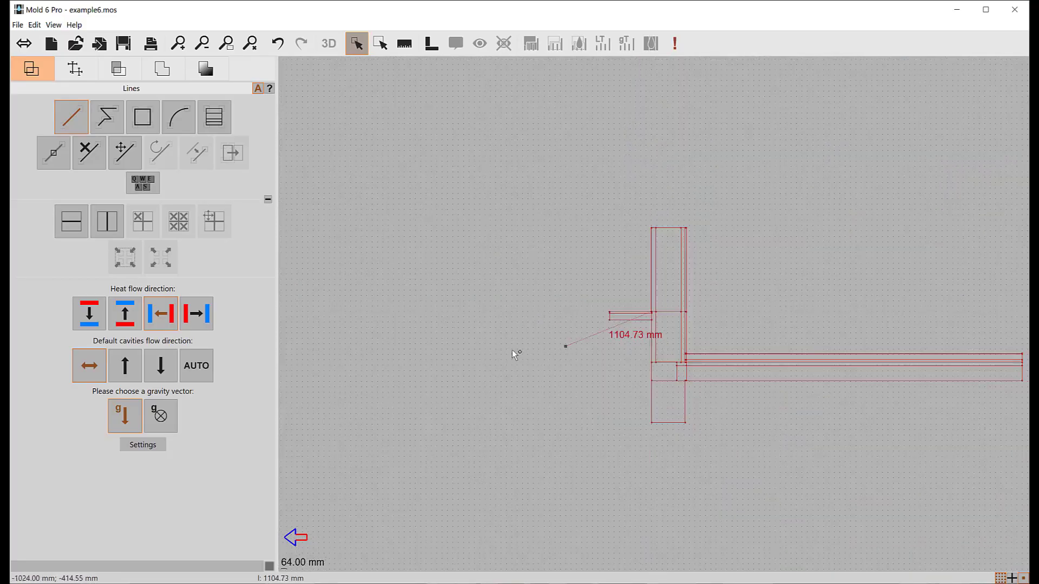
left_click(456, 316)
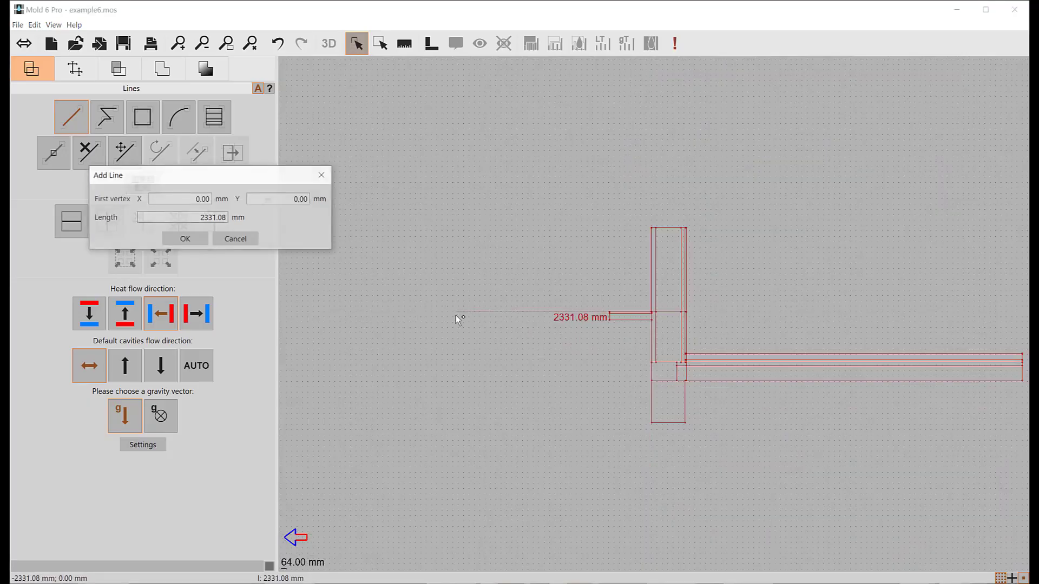
double_click(189, 219)
type("20")
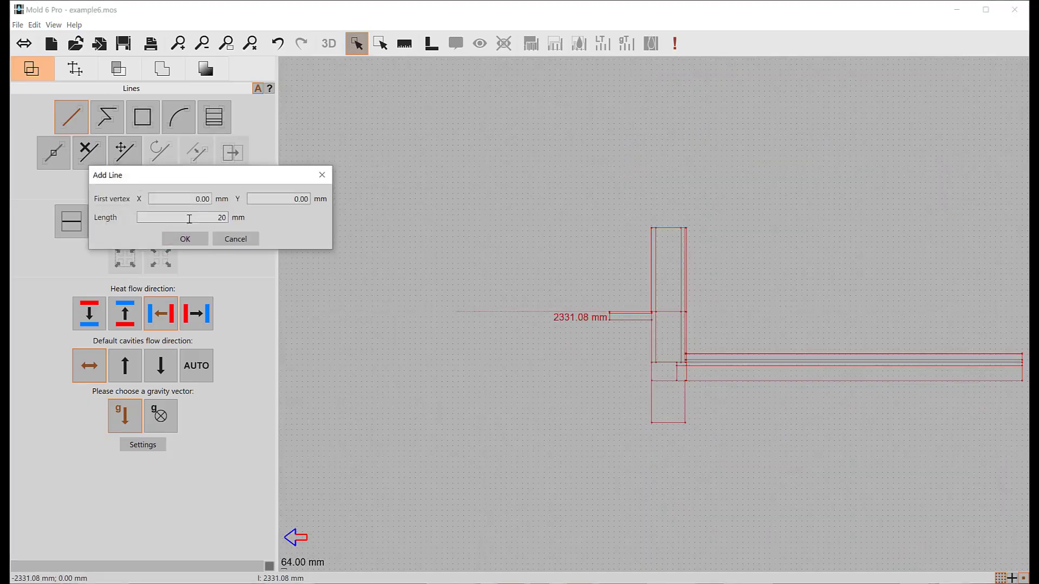
type("000")
key("Return")
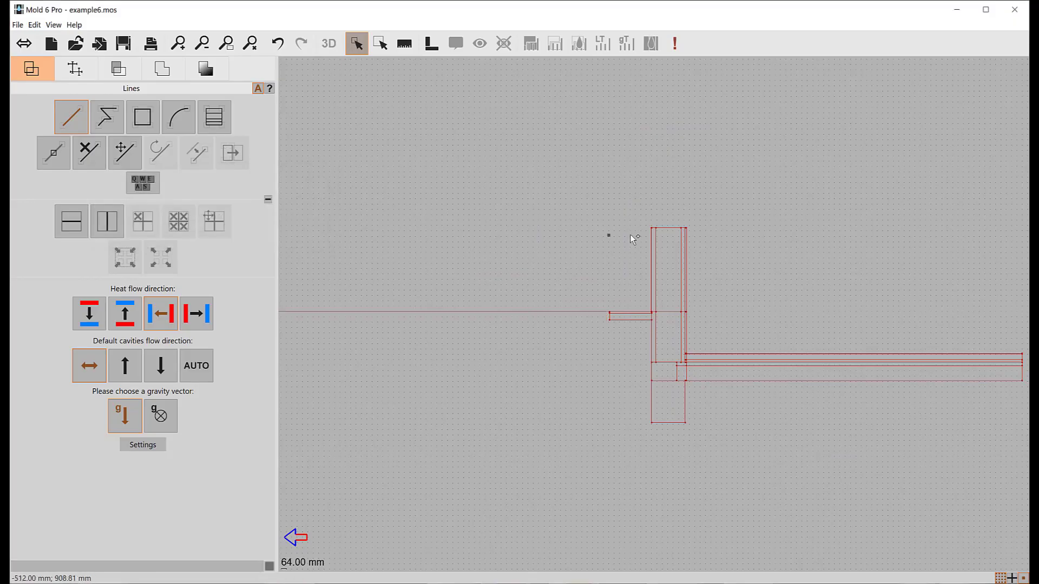
- Draw a vertical line 20000 mm long downward from the outer end of the ground line
left_click_drag(637, 232, 749, 166)
scroll(750, 170, "down", 3)
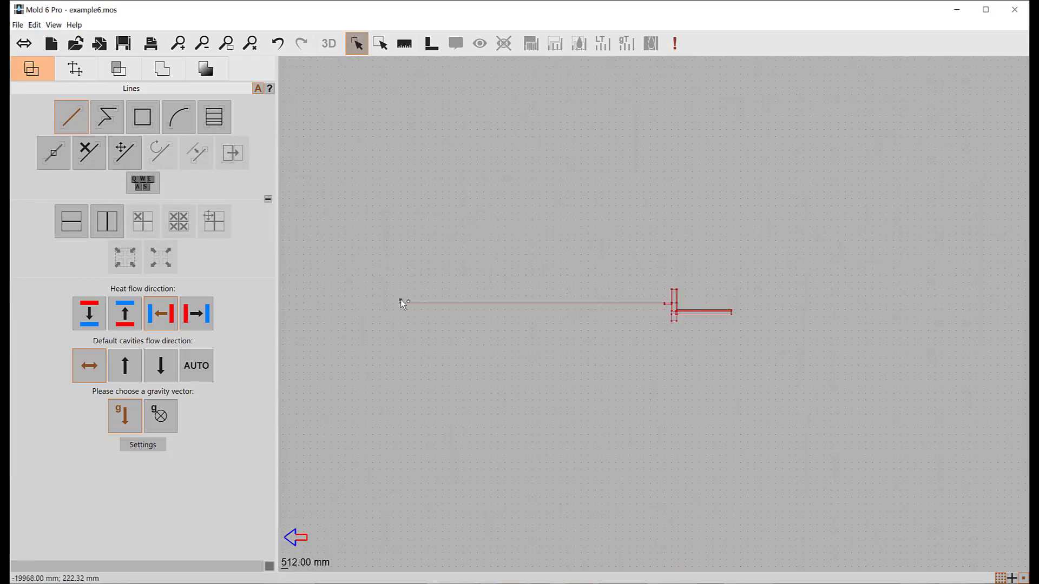
left_click(401, 303)
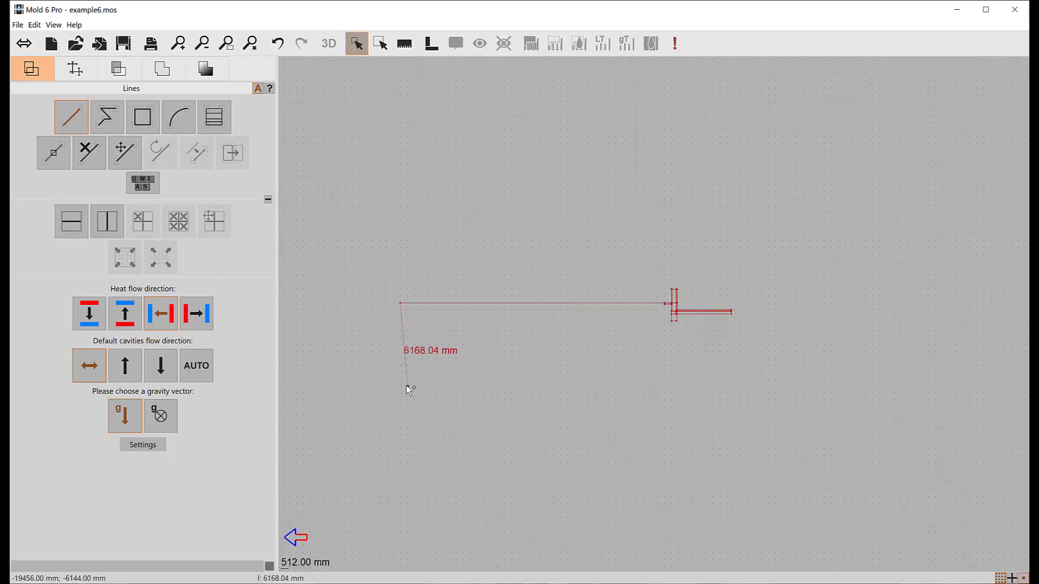
left_click(400, 428)
key("Tab")
key("Tab")
key("Tab")
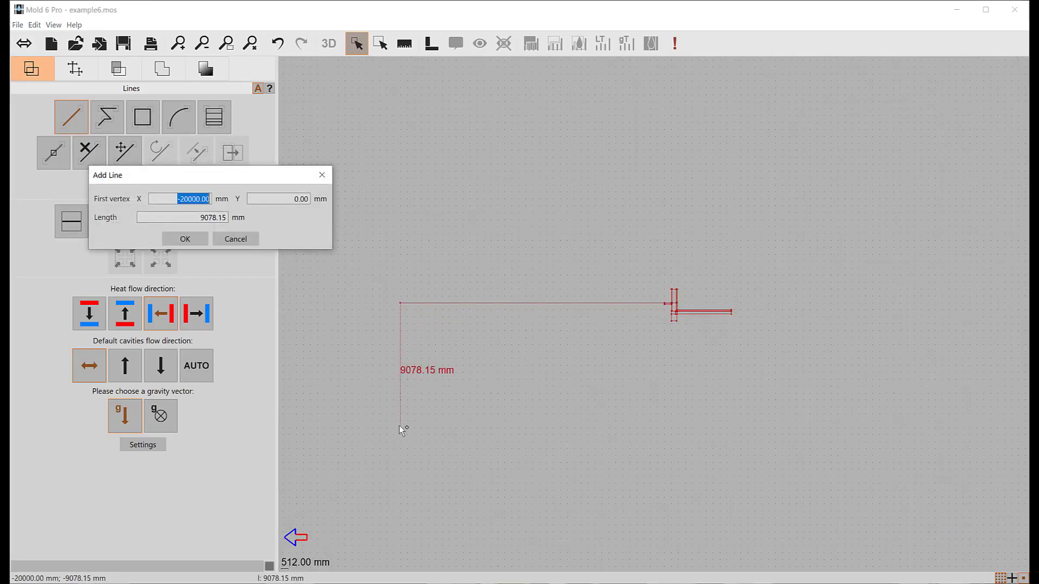
type("20000")
key("Return")
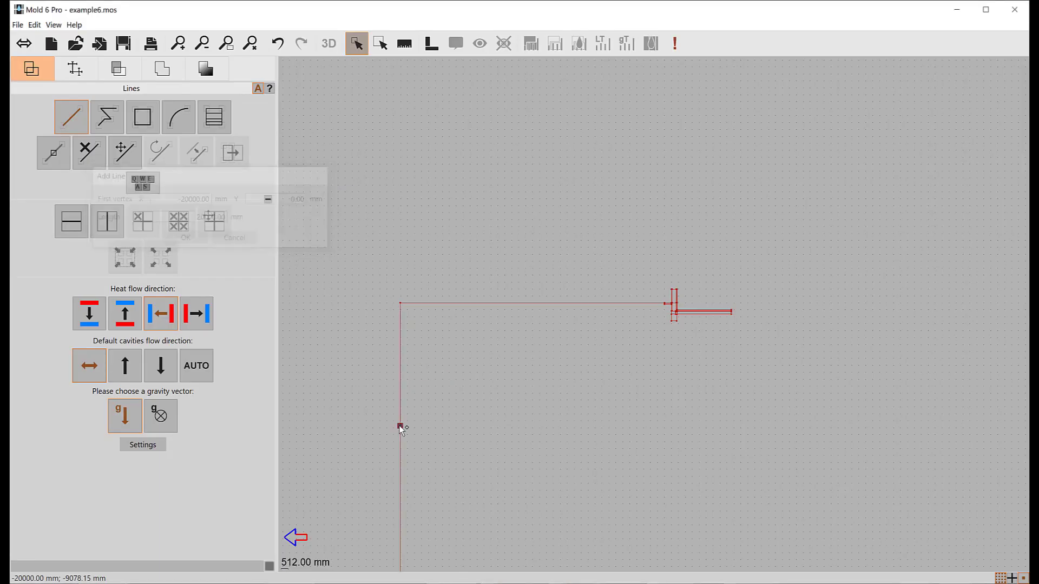
- Draw the ground's horizontal bottom line from the lower corner to the point directly below the floor's free end
left_click(532, 440)
scroll(698, 443, "up", 4)
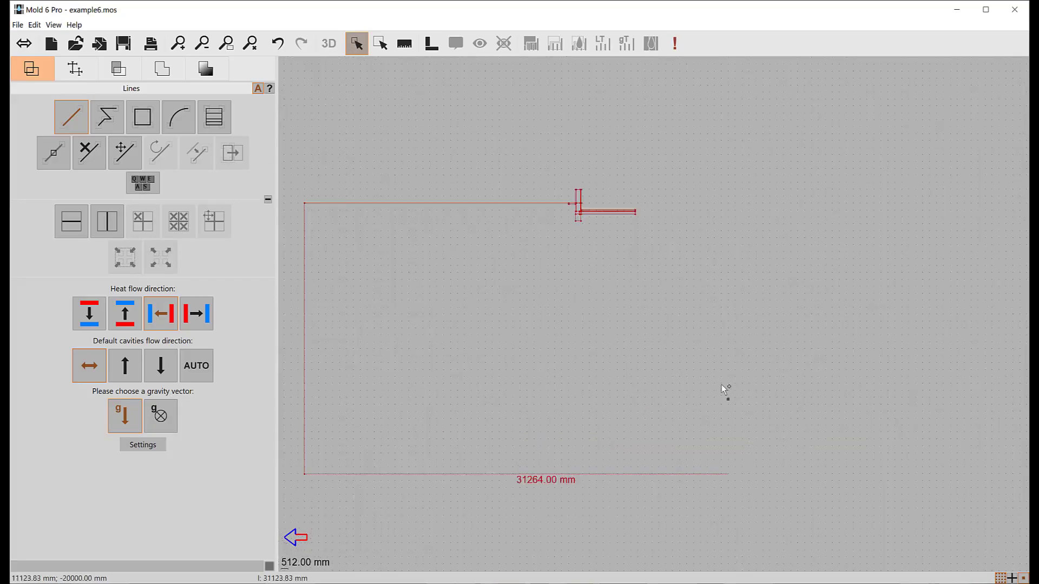
scroll(606, 137, "up", 1)
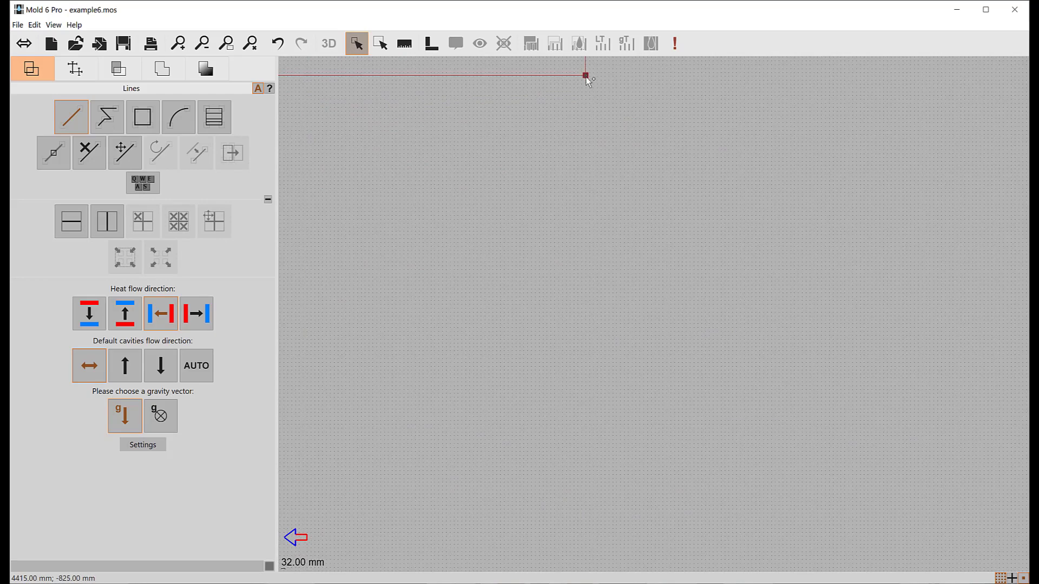
scroll(642, 343, "down", 5)
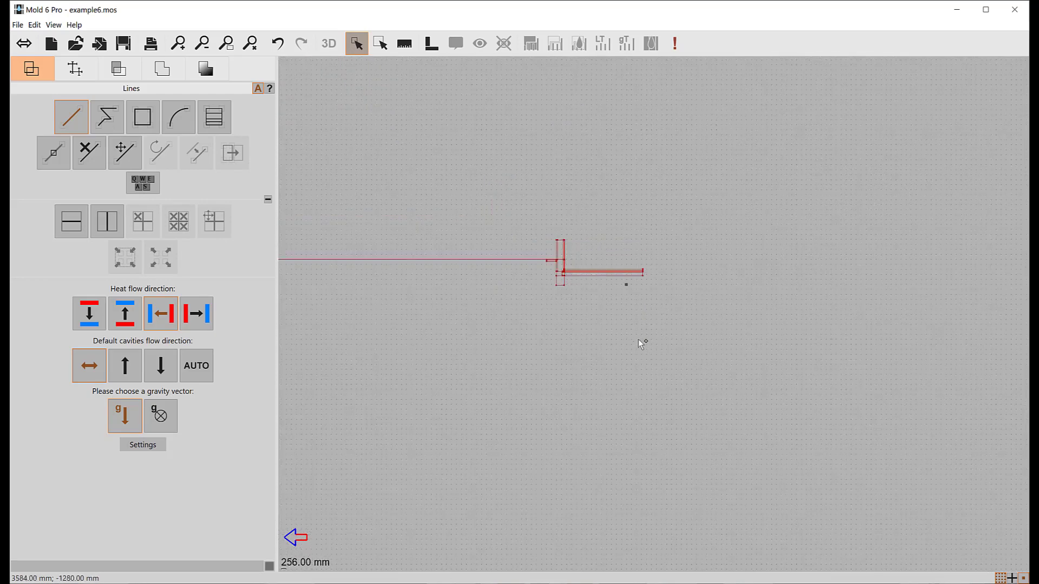
- Close the ground outline with a 19500 mm vertical line up to the top corner of the floor's free end
left_click(651, 426)
scroll(637, 298, "up", 3)
scroll(713, 351, "up", 2)
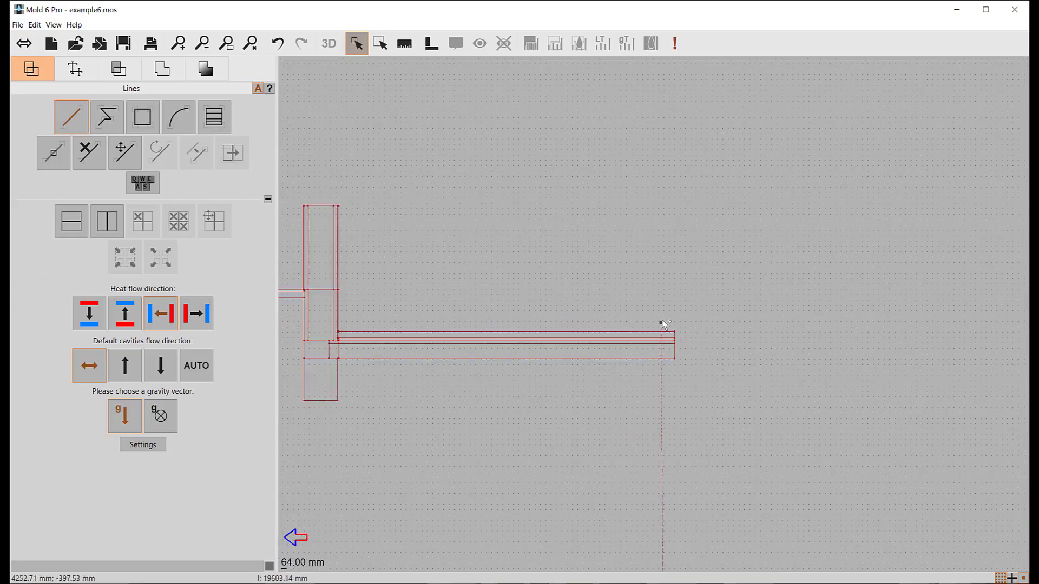
scroll(689, 348, "up", 3)
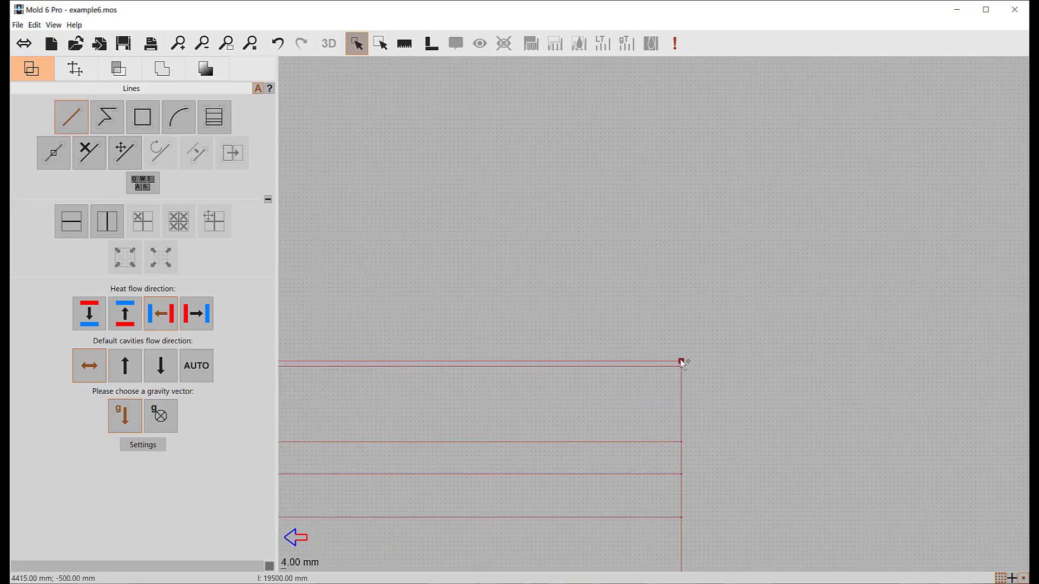
left_click(682, 363)
scroll(685, 377, "down", 5)
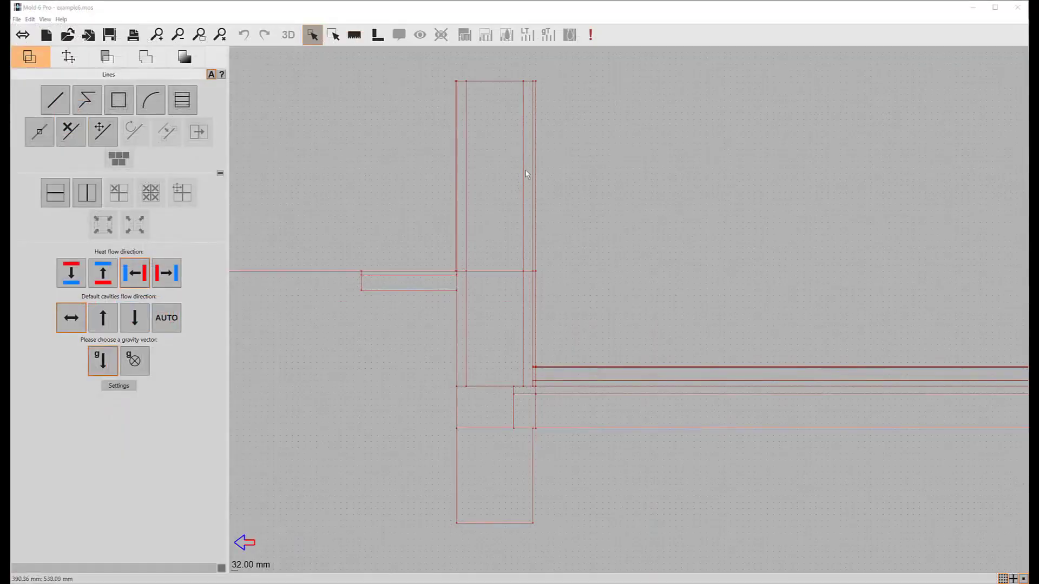
- Show the advanced options for section elements and set the ψ computation mode to Wall-floor junction ISO 10211 Option A
left_click(118, 100)
left_click(69, 59)
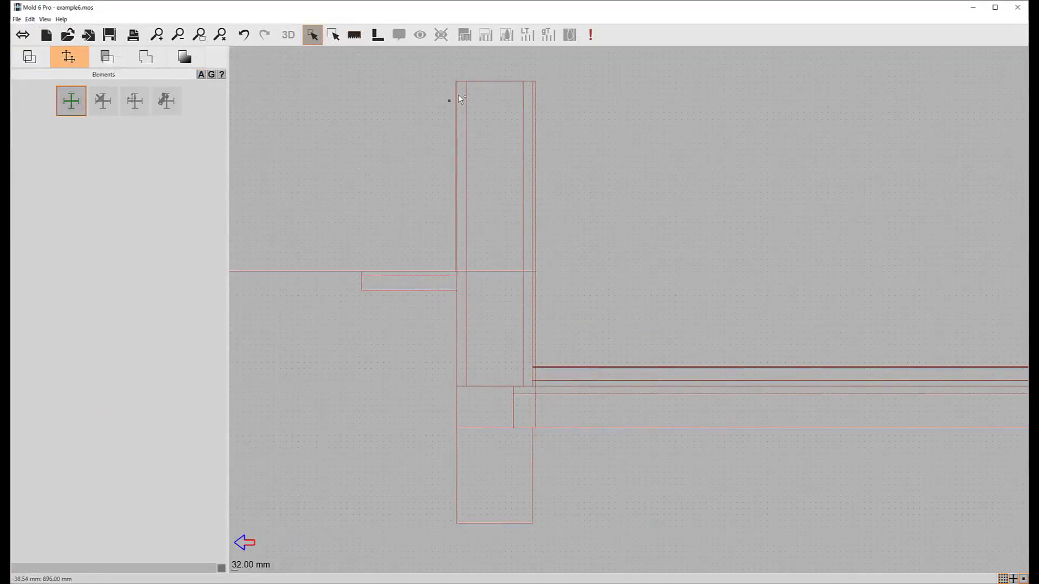
left_click(201, 74)
left_click(153, 232)
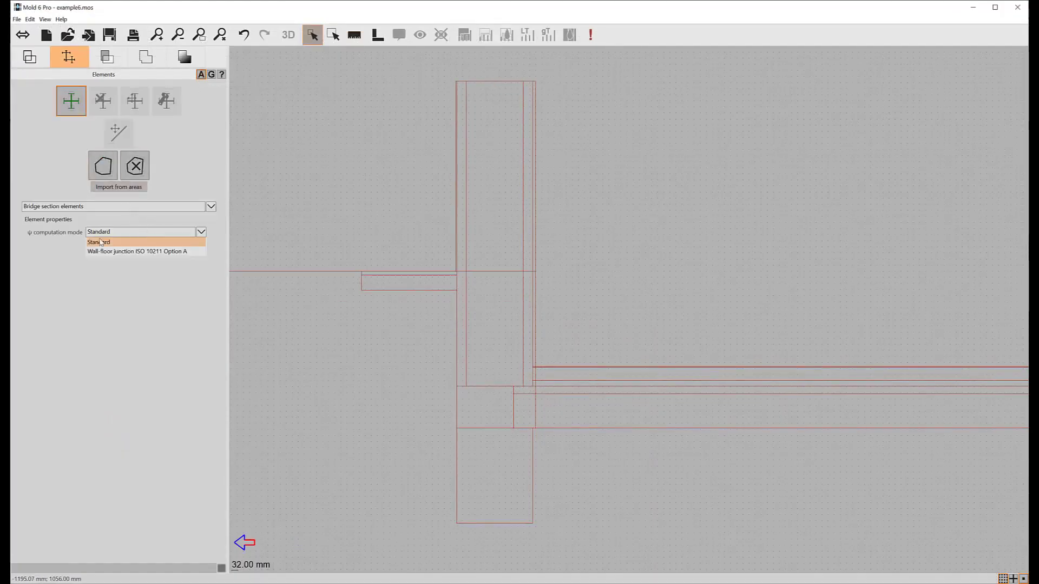
left_click(117, 253)
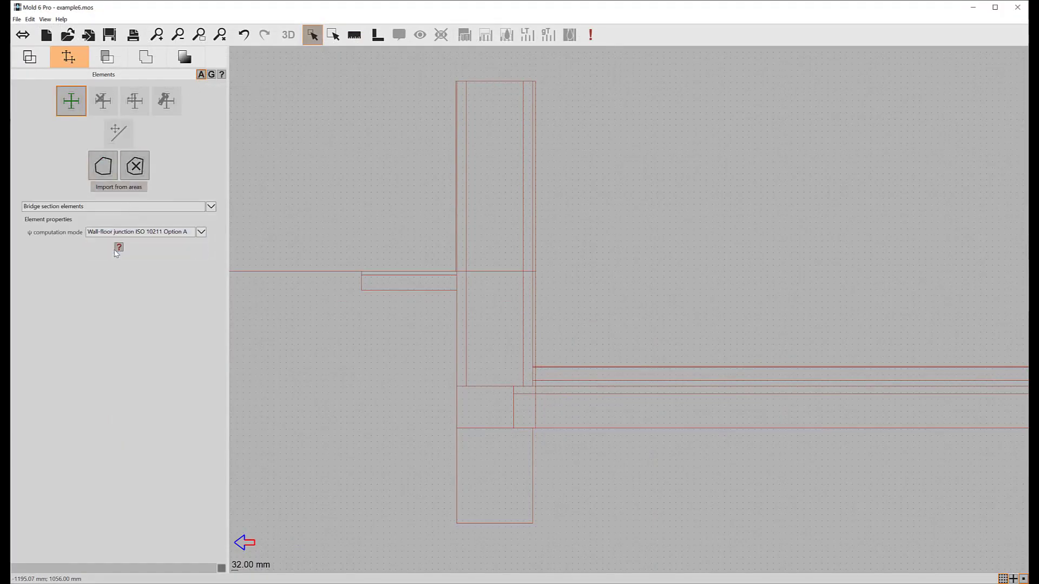
- Create a vertical section element named "Wall", 1000 mm long, from the wall's top edge down to ground level
left_click(498, 82)
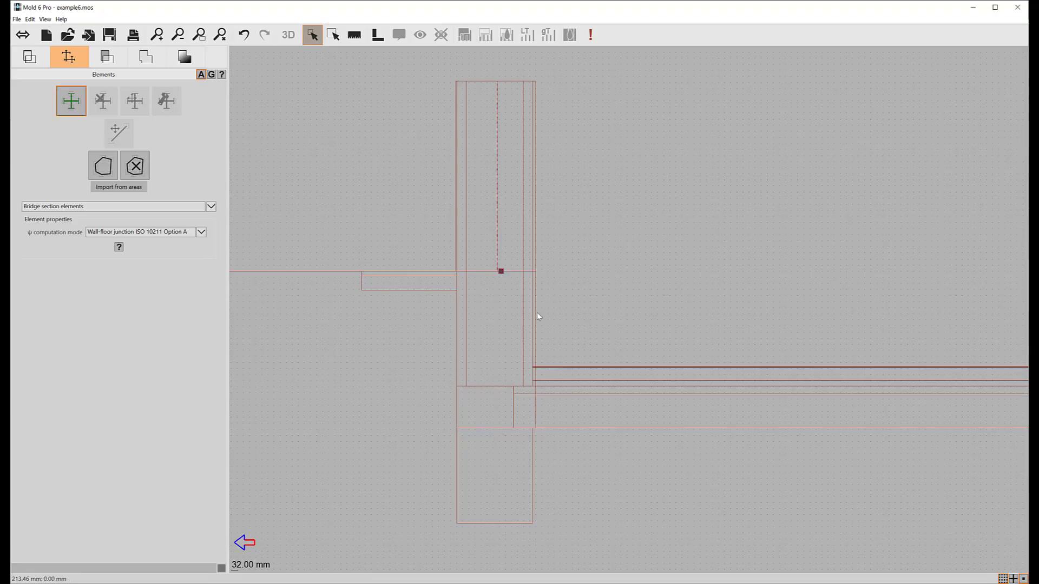
left_click(501, 271)
type("Wall")
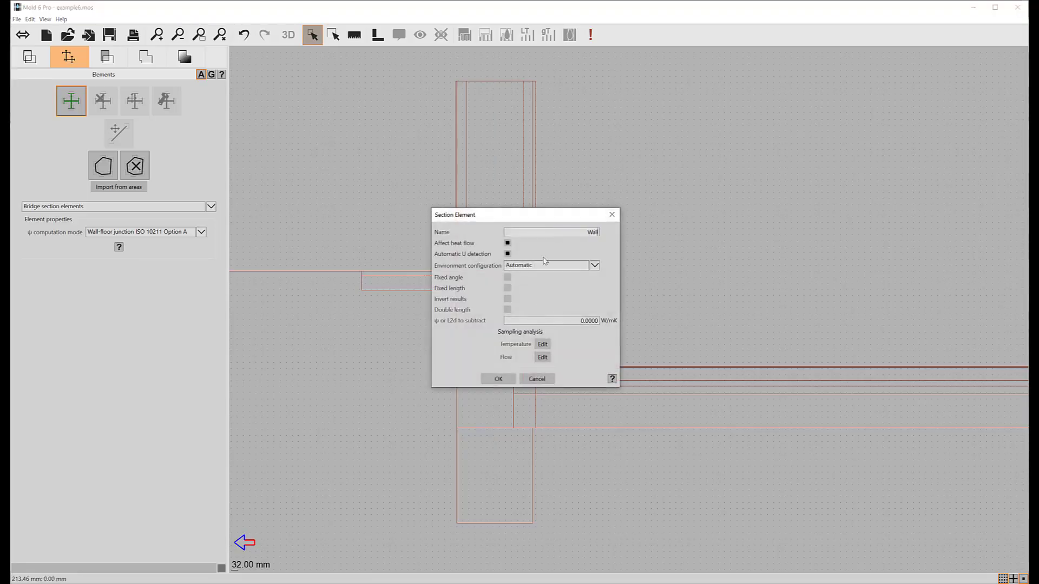
left_click(498, 379)
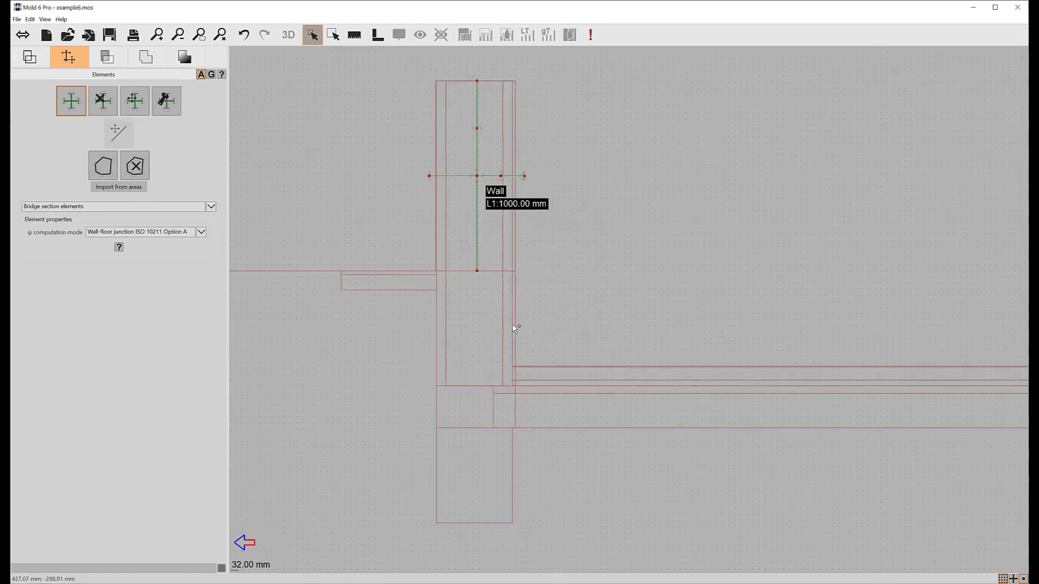
- Create a vertical section element named "Wall below ground", 500 mm long, from ground level to the height of the floor's top surface
scroll(470, 341, "up", 2)
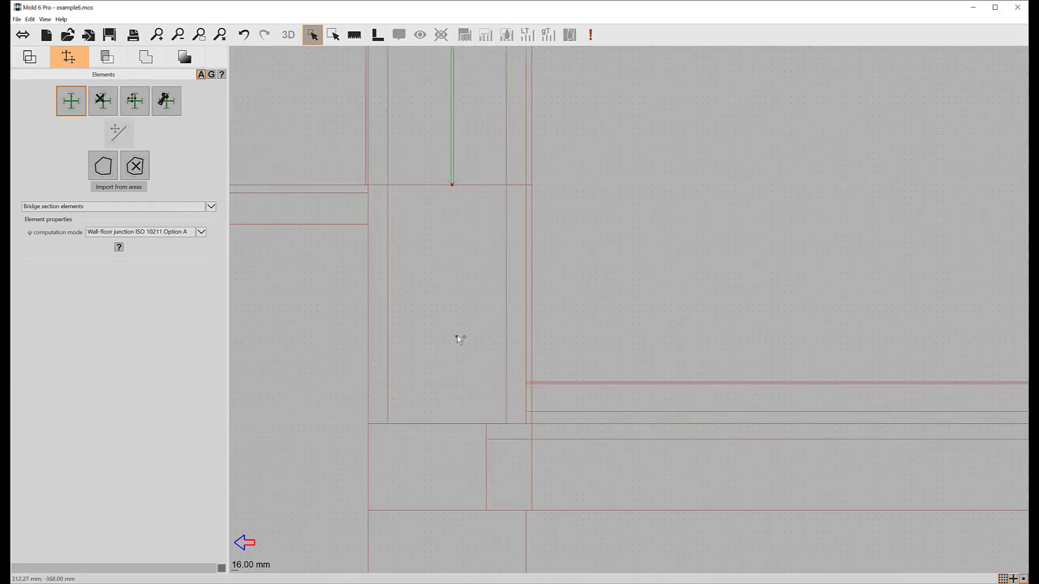
left_click(459, 187)
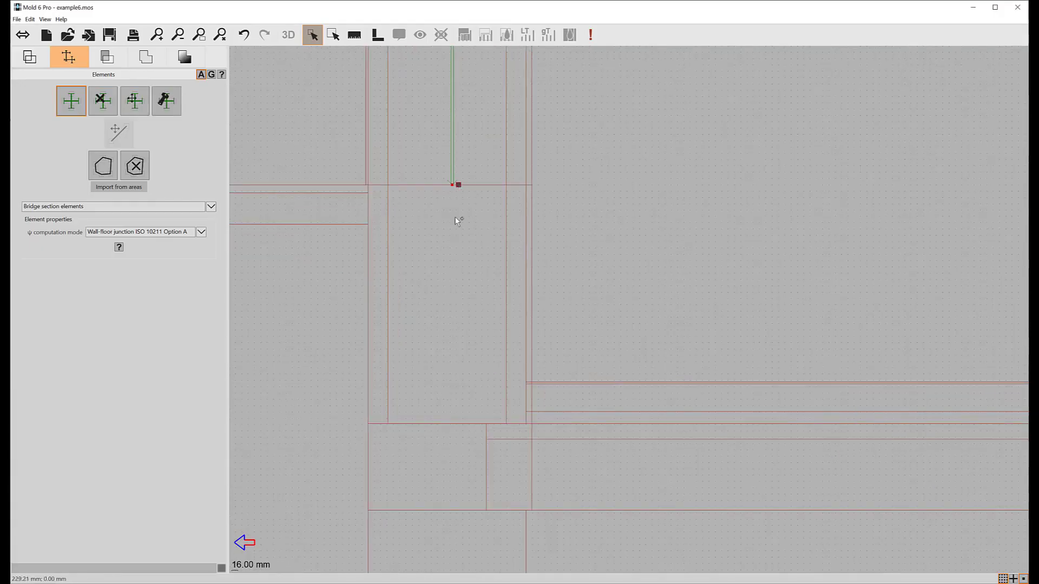
left_click(548, 383)
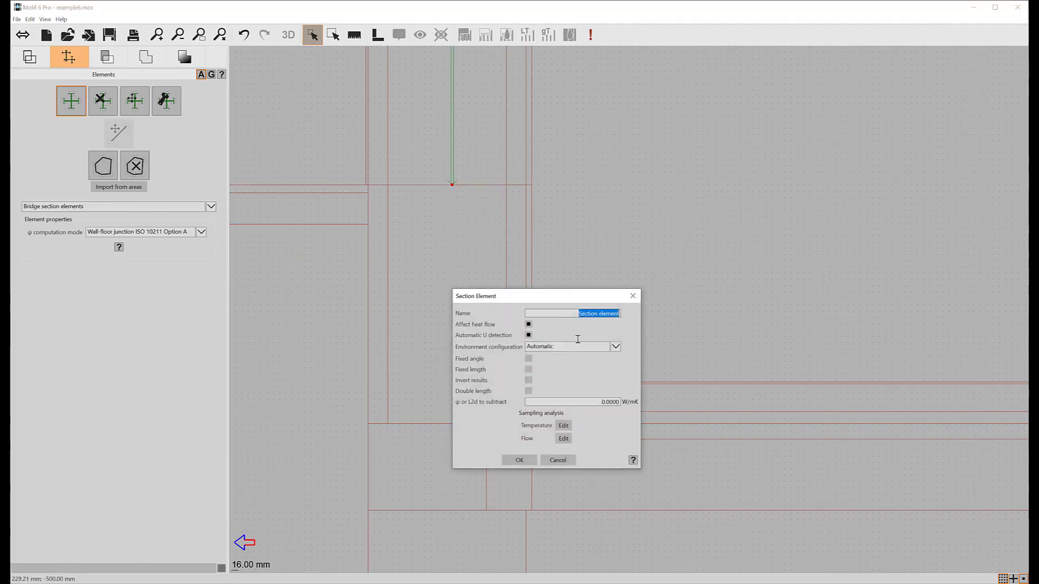
type("Wall below ground")
left_click(519, 460)
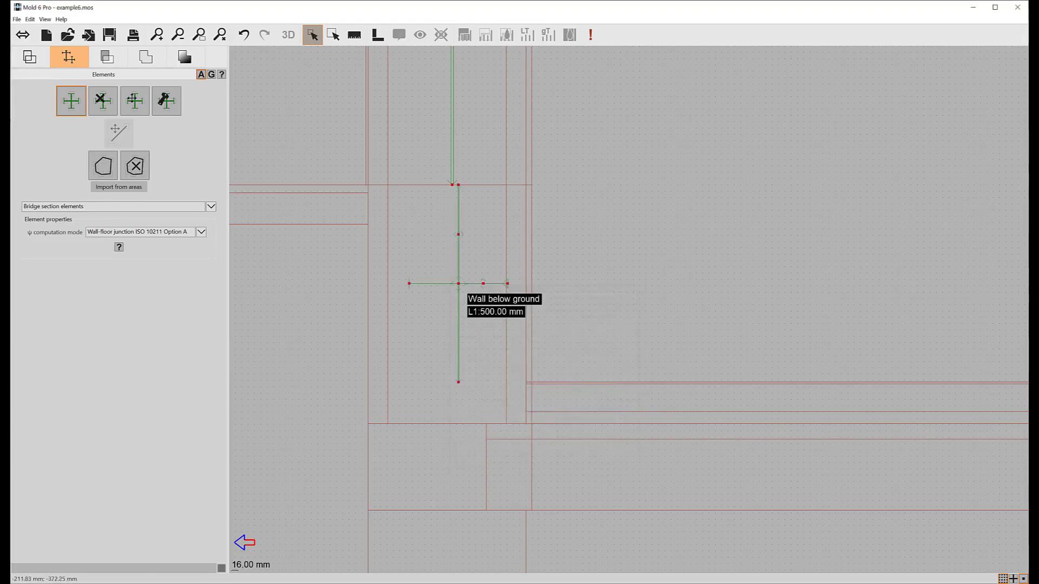
- Stretch both ends of the "Wall below ground" element's cross line beyond the inner and outer wall faces
left_click(134, 102)
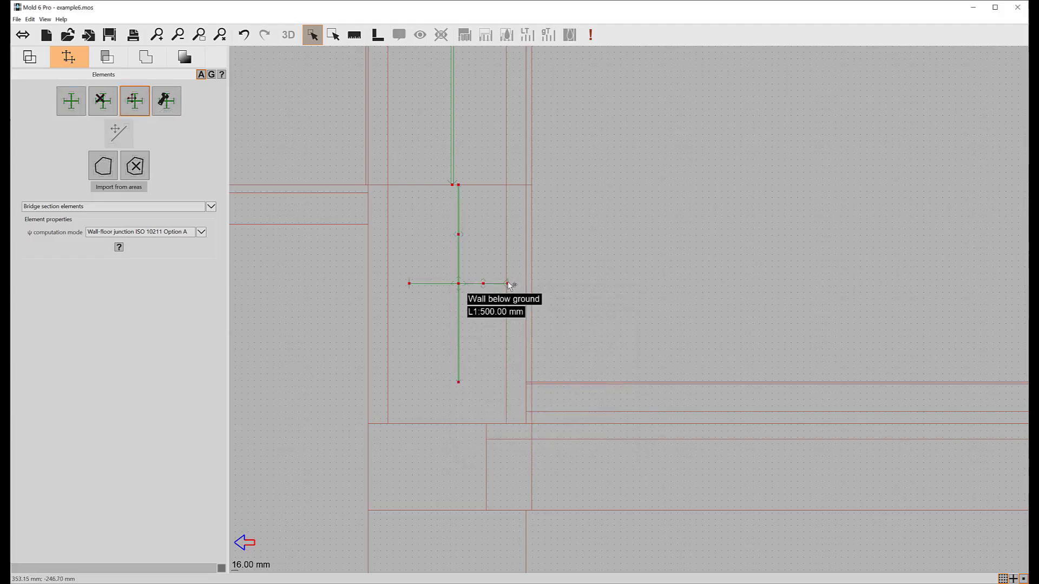
left_click_drag(510, 285, 549, 284)
left_click_drag(409, 285, 333, 283)
- Create a horizontal section element named "Floor", 4415 mm long, from the floor's free end to the wall's outer face
left_click_drag(670, 328, 464, 313)
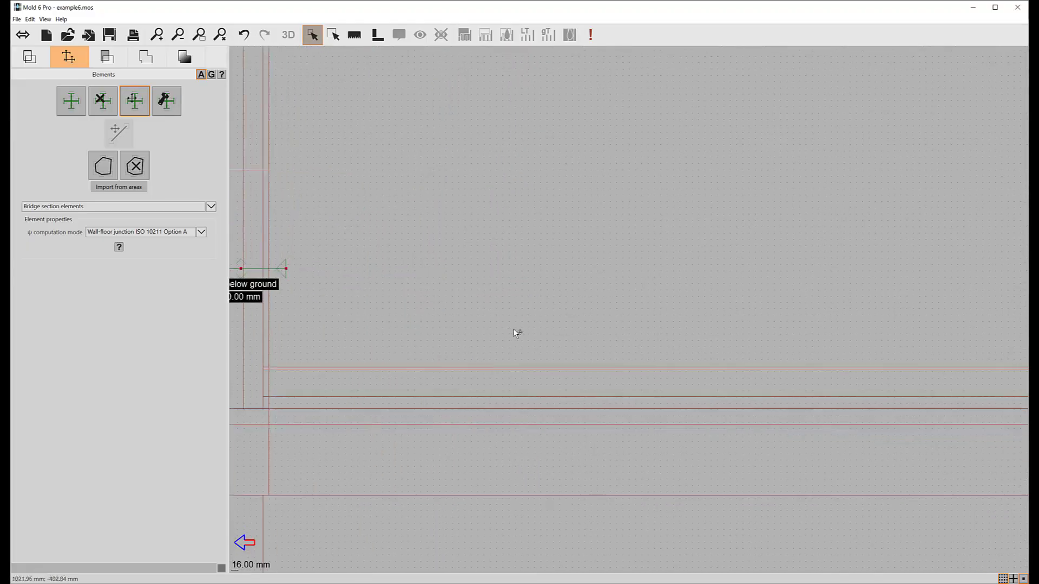
scroll(696, 251, "down", 2)
left_click_drag(696, 251, 592, 297)
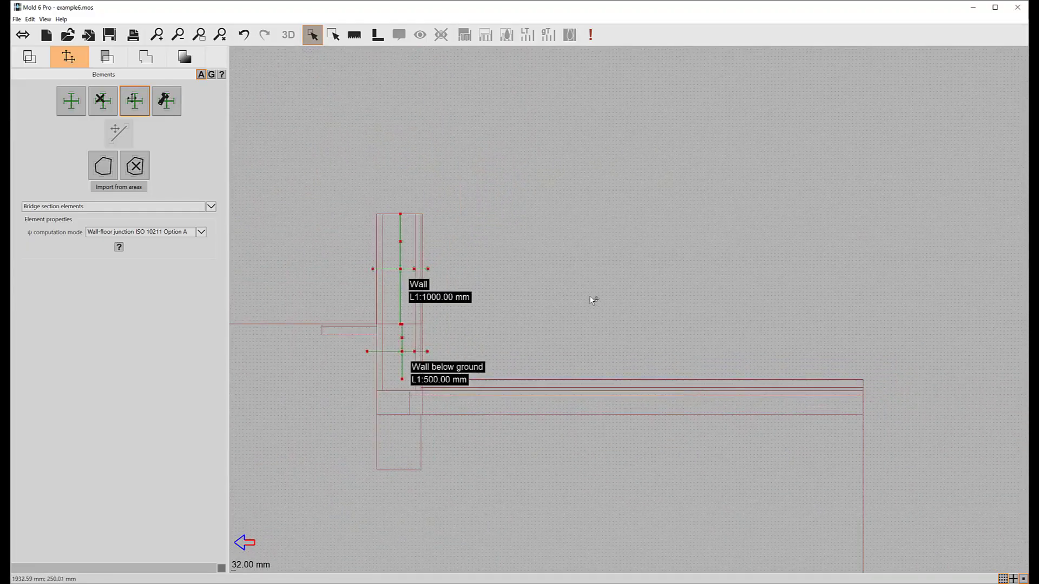
left_click(69, 102)
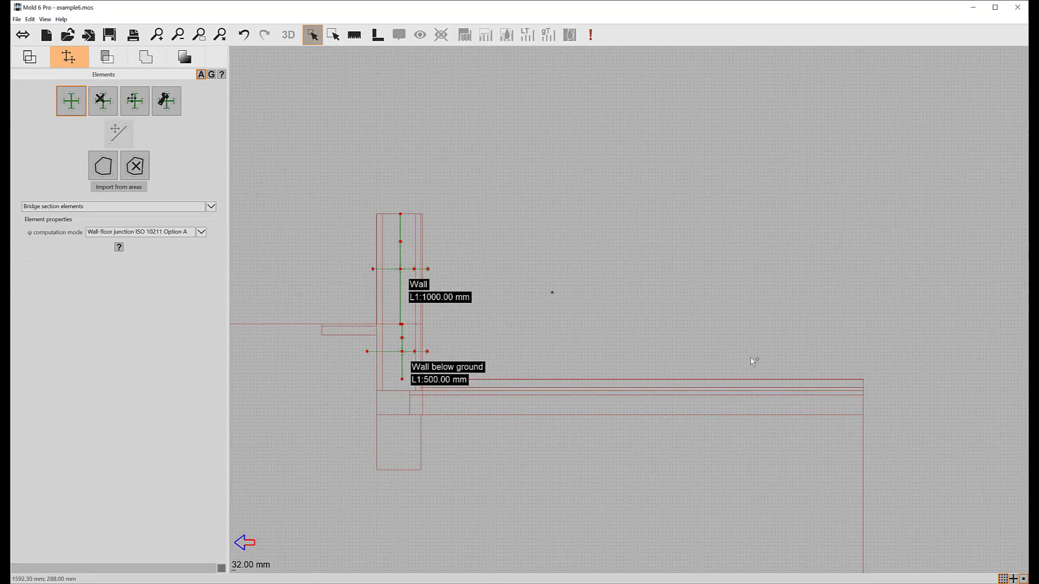
left_click(863, 401)
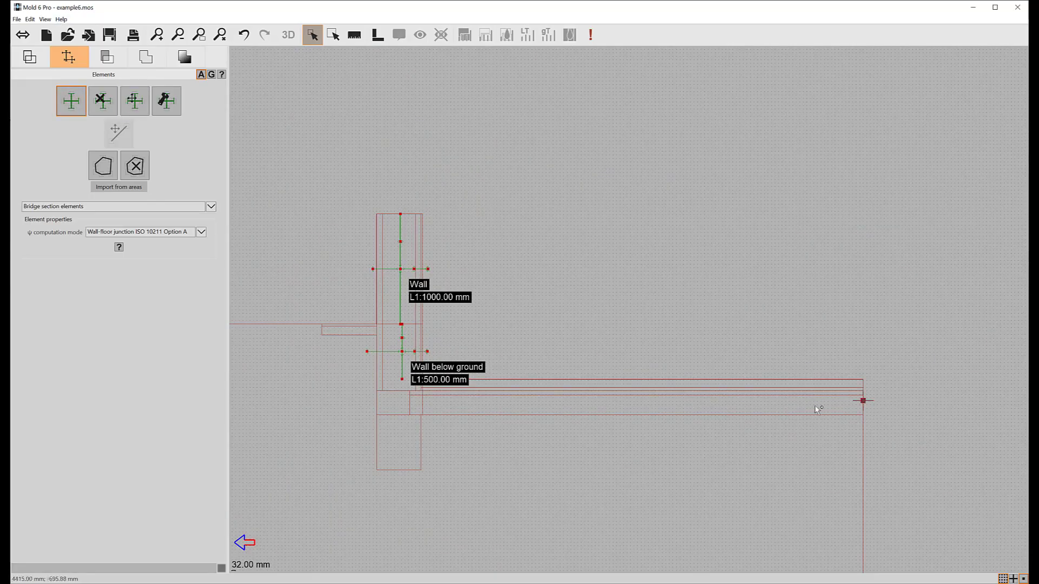
left_click(377, 403)
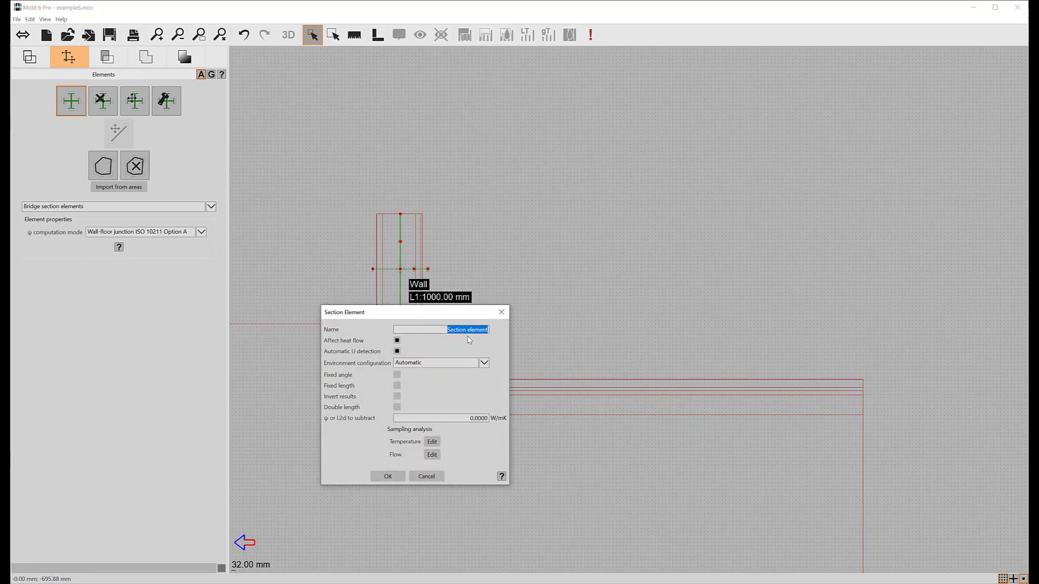
type("Floor")
left_click(388, 476)
left_click_drag(720, 263, 705, 221)
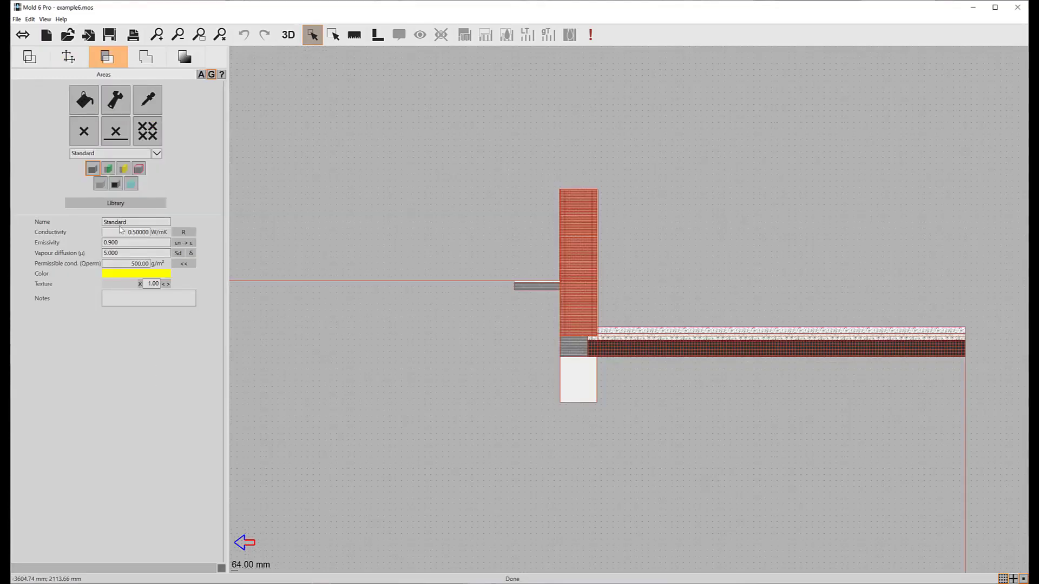
- Define a material named "Ground" with conductivity 2 W/mK and the brown color 6e4800
double_click(118, 223)
type("Ground")
double_click(118, 229)
type("2")
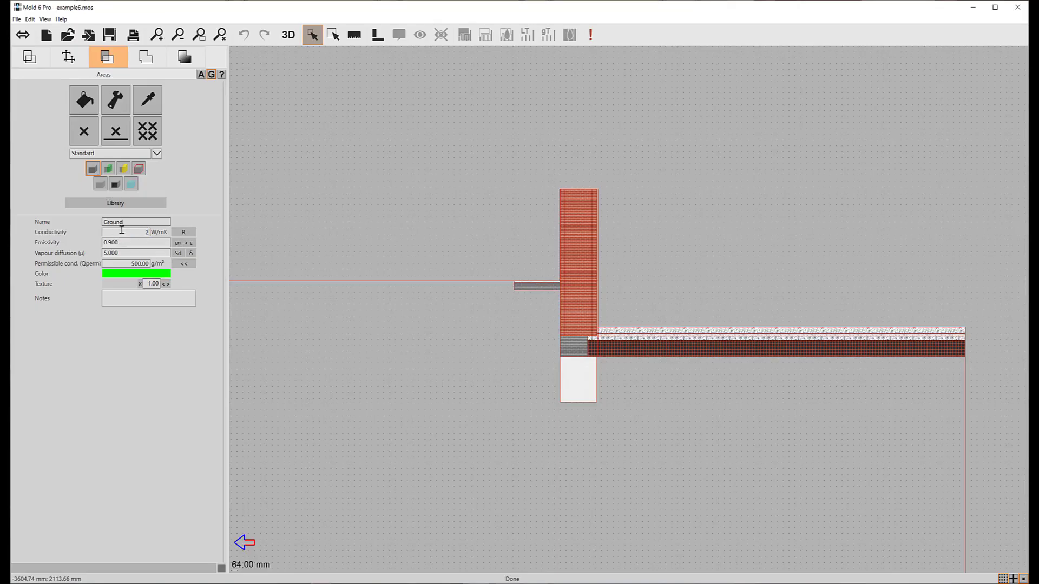
left_click(150, 275)
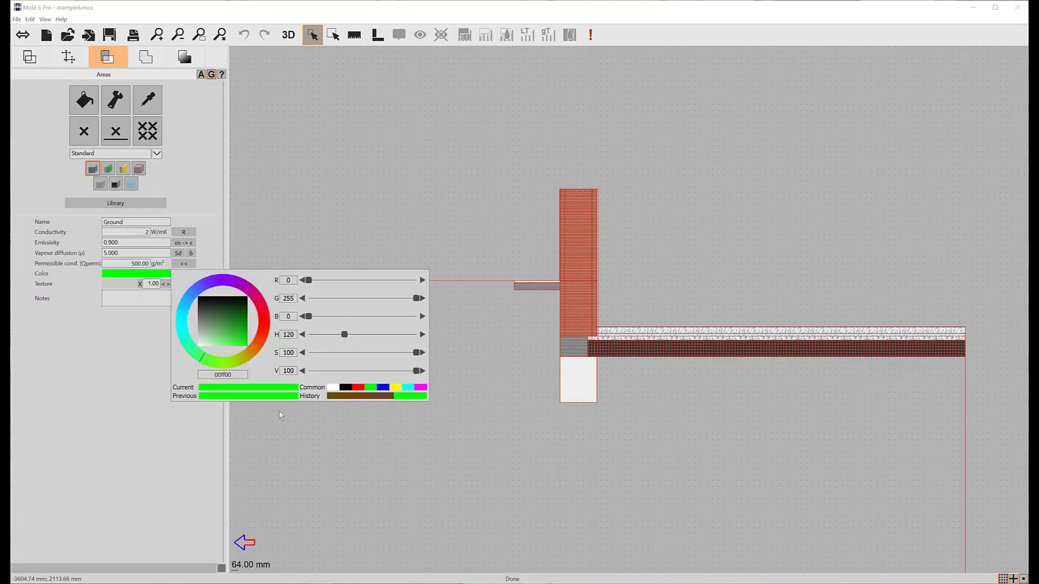
left_click(343, 397)
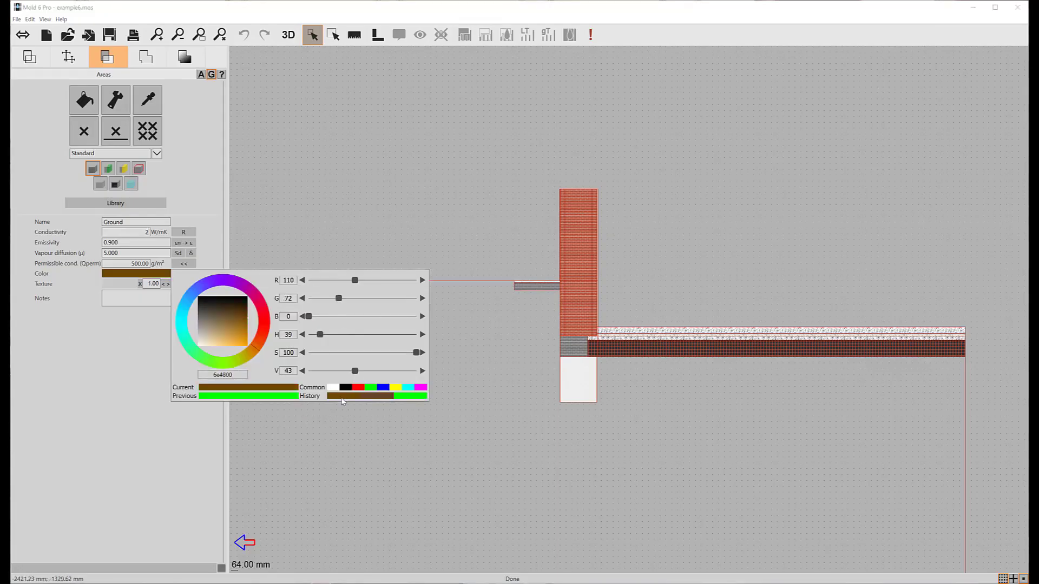
left_click(117, 350)
- Fill the large soil area around and beneath the wall and floor with the Ground material
left_click(83, 100)
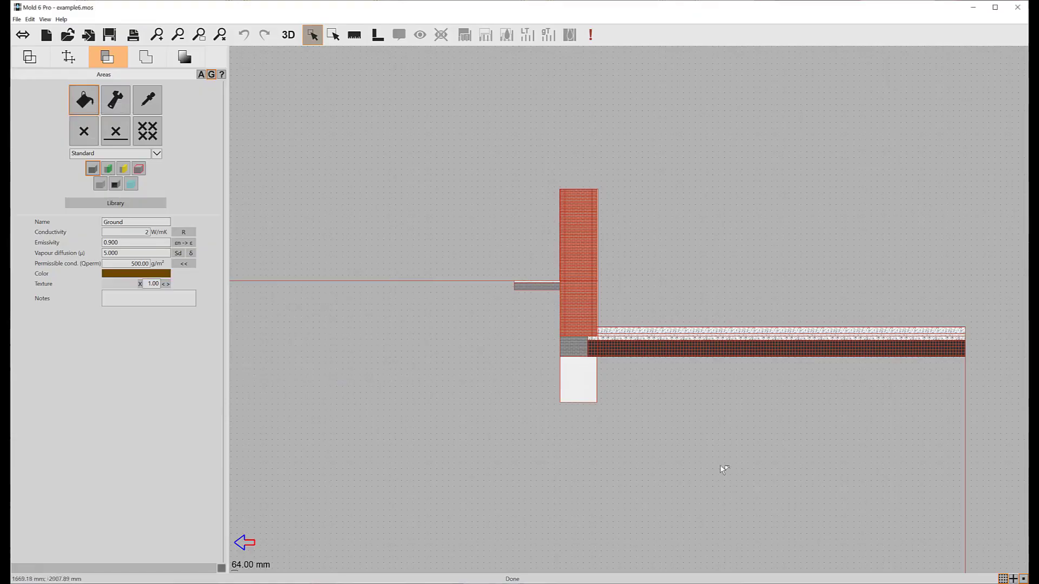
left_click(694, 403)
scroll(693, 402, "down", 3)
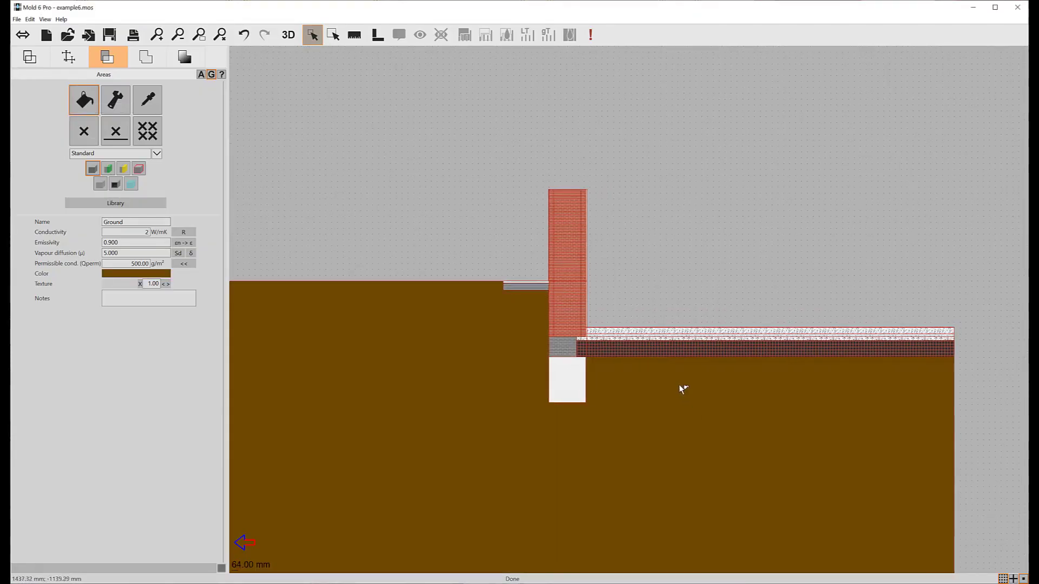
scroll(662, 372, "down", 6)
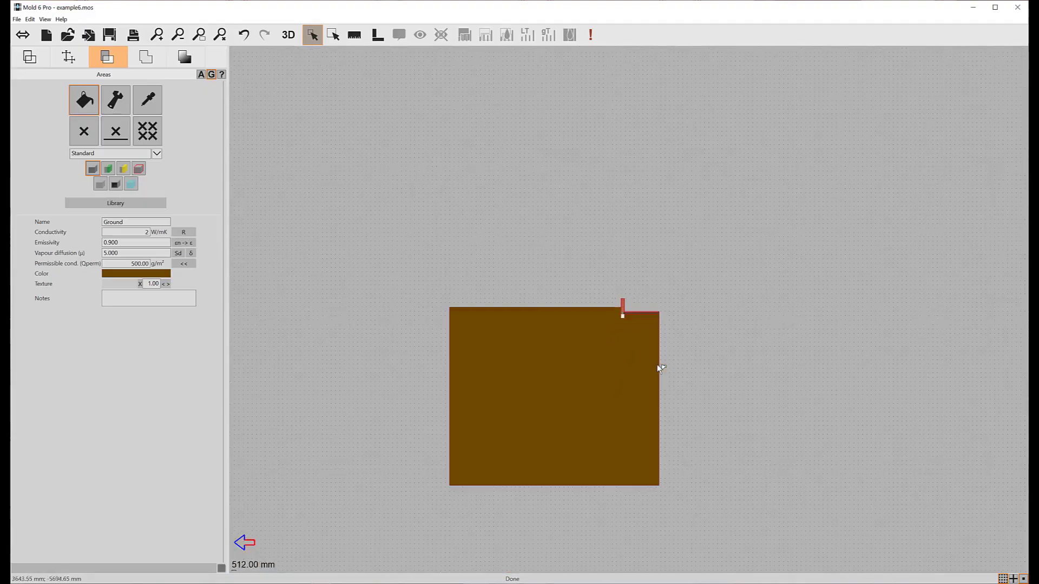
scroll(635, 321, "up", 4)
scroll(635, 321, "up", 3)
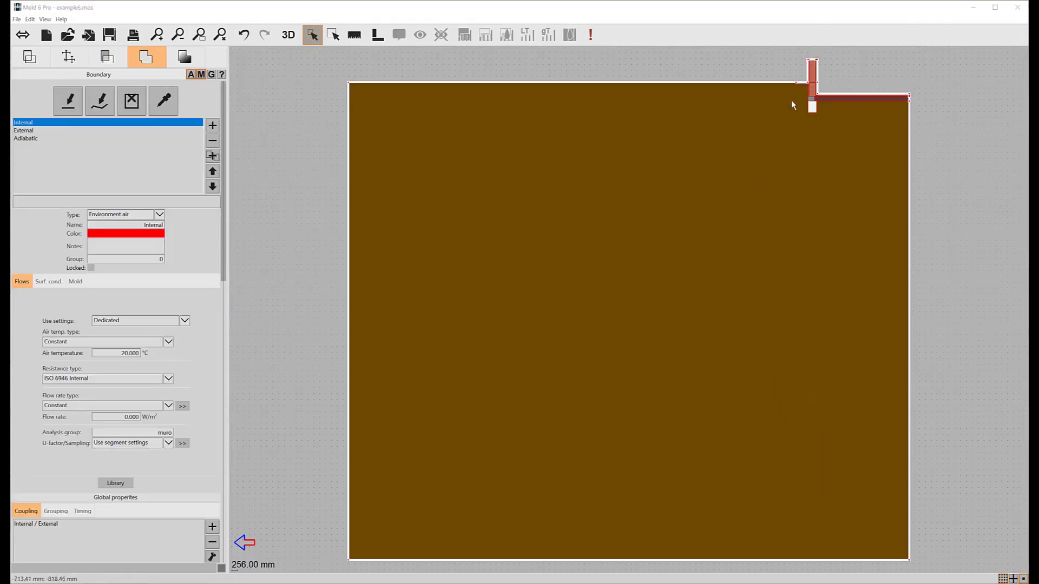
- Assign the Adiabatic boundary to the wall's top edge and to both sides and the underside of the ground
left_click_drag(791, 101, 656, 268)
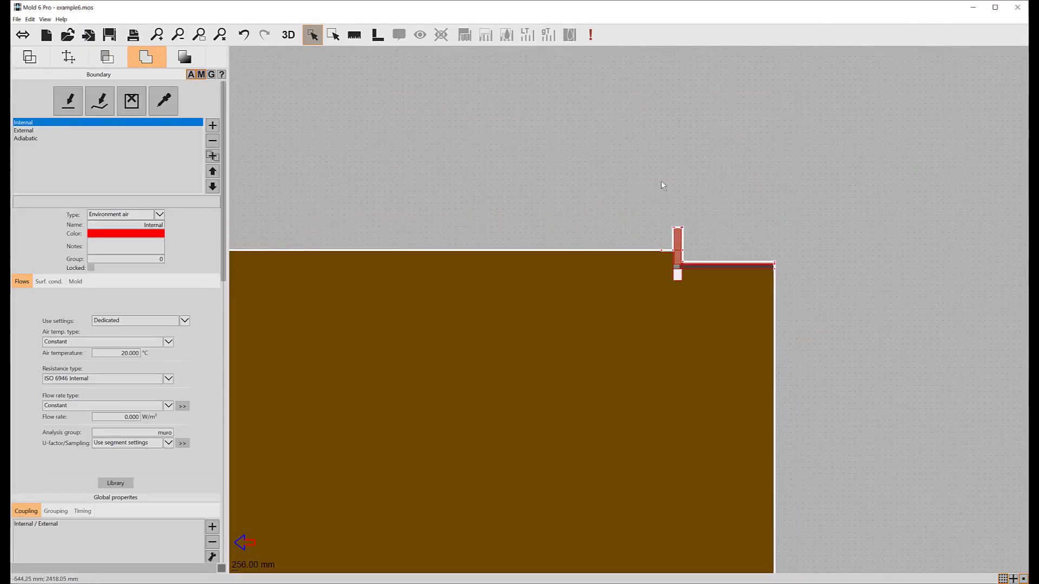
scroll(661, 212, "up", 4)
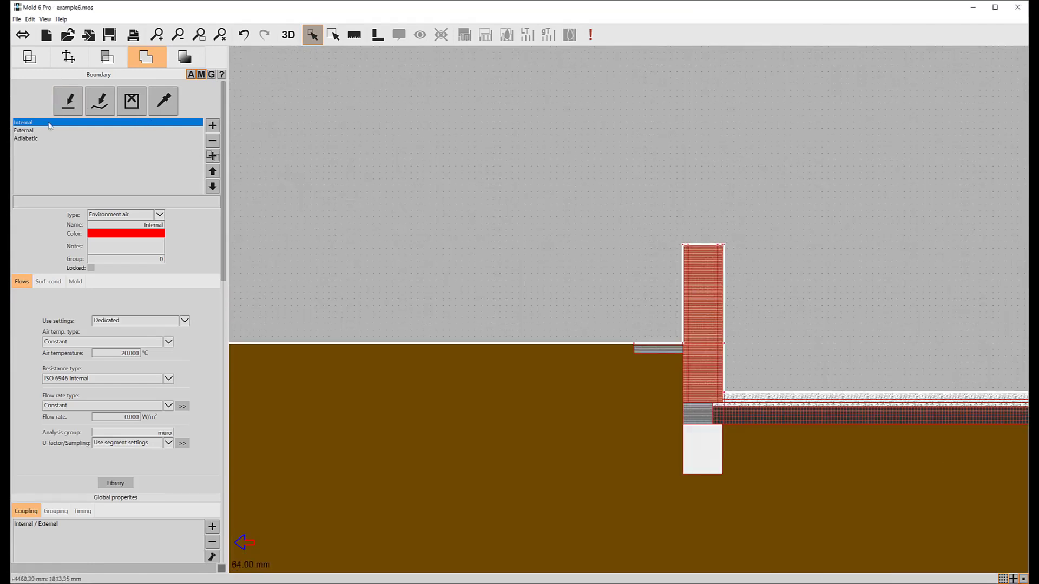
left_click(25, 138)
left_click(68, 101)
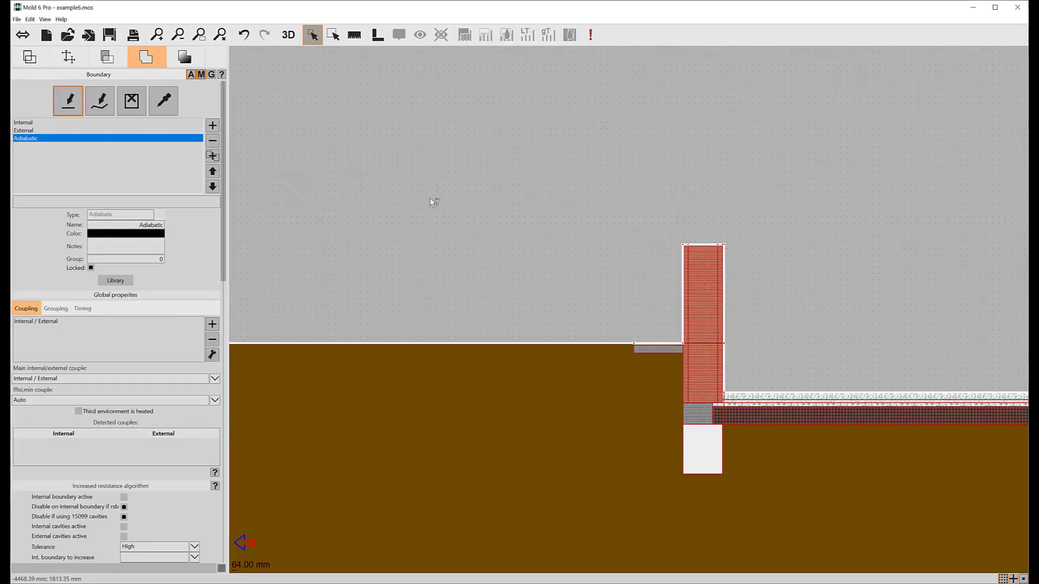
left_click(702, 246)
scroll(622, 256, "down", 4)
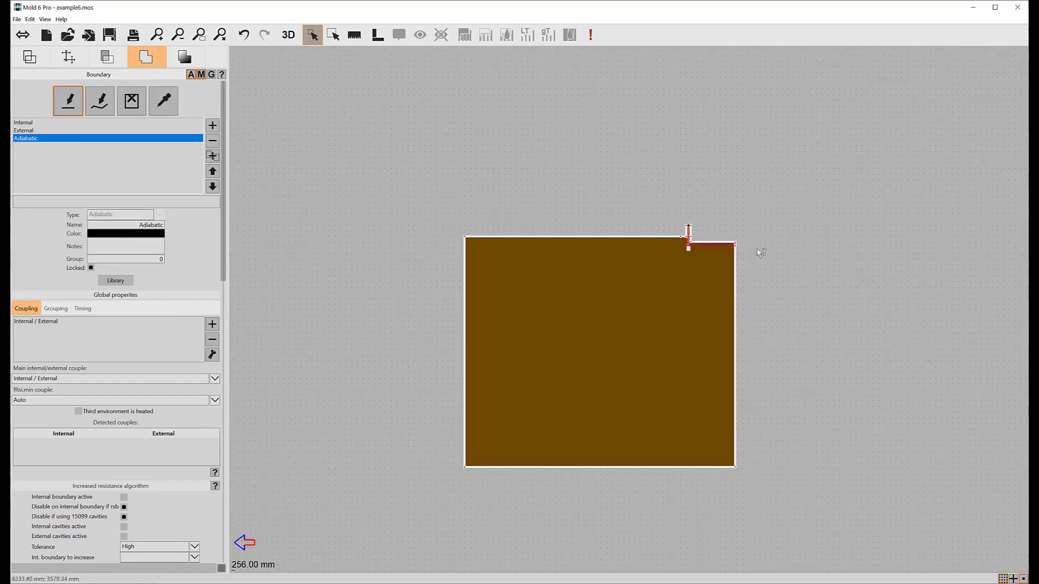
left_click(736, 310)
left_click(552, 467)
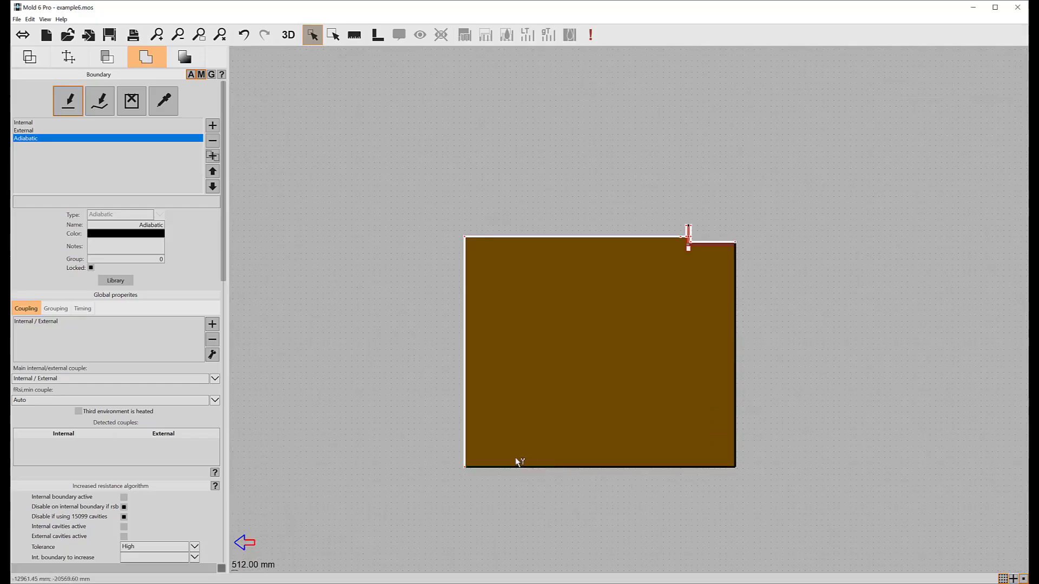
left_click(464, 399)
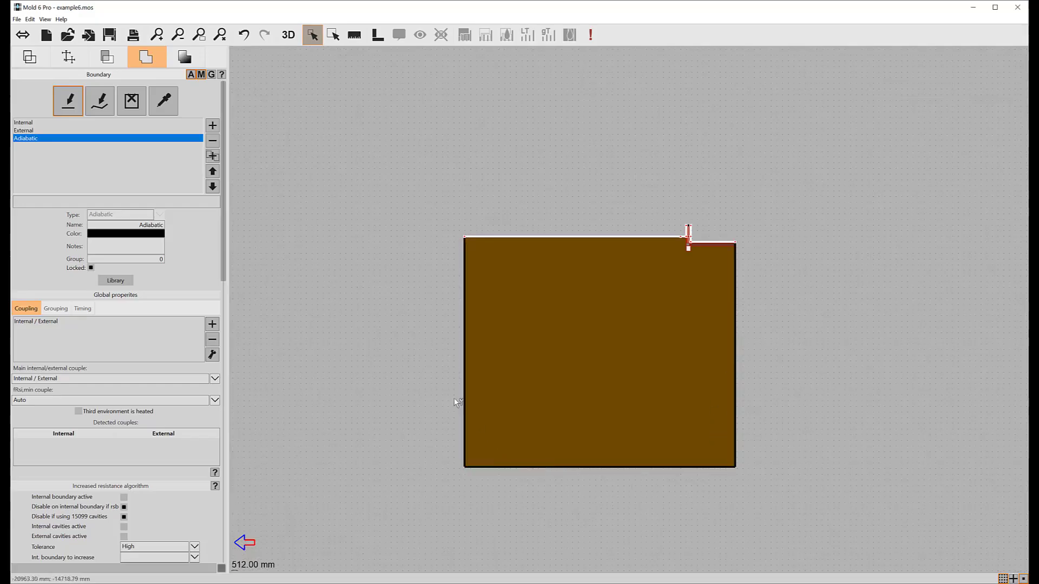
- Assign the Internal boundary to the inner wall and floor surfaces and External to the ground surface and outer wall face
left_click(24, 122)
left_click(102, 110)
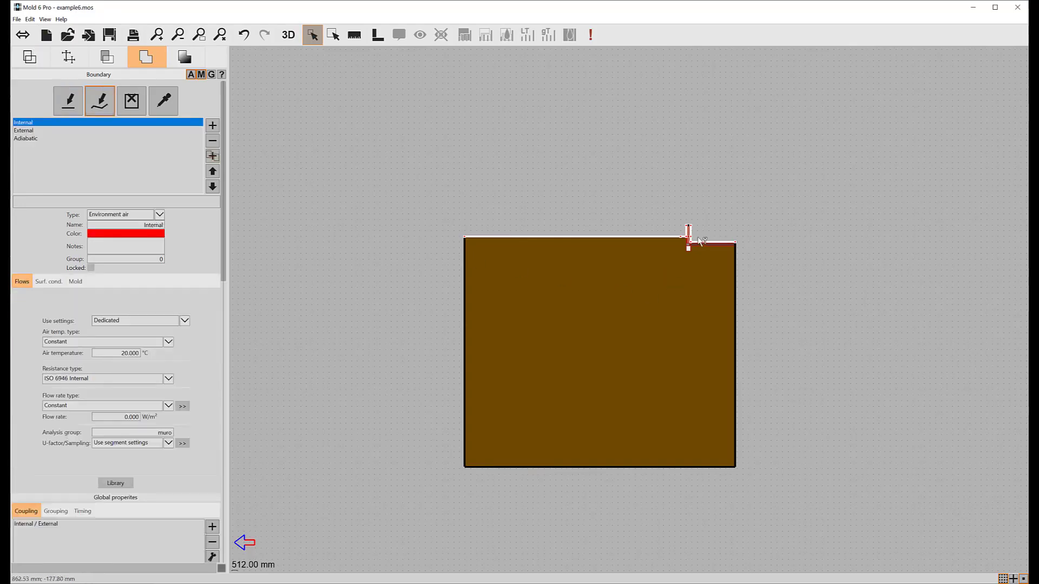
left_click(34, 131)
left_click(650, 238)
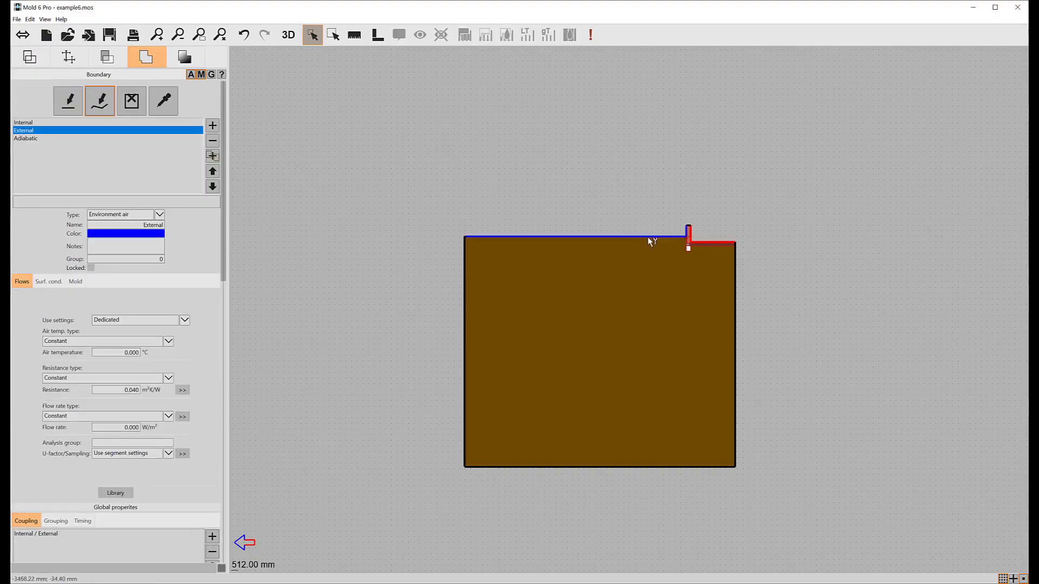
- Run the heat flow simulation of the wall-floor junction
scroll(687, 235, "up", 5)
left_click_drag(621, 247, 779, 246)
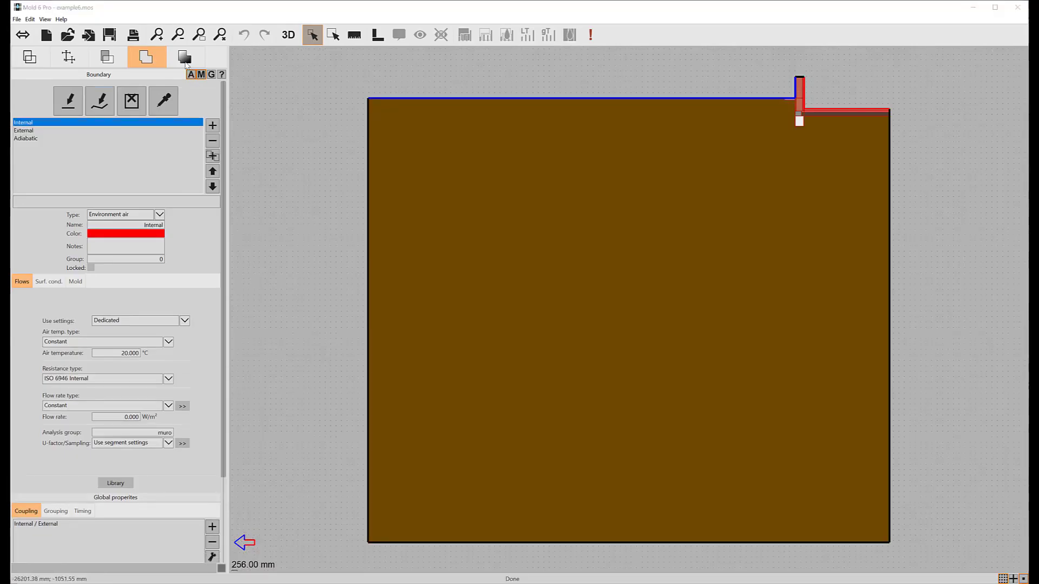
left_click(185, 62)
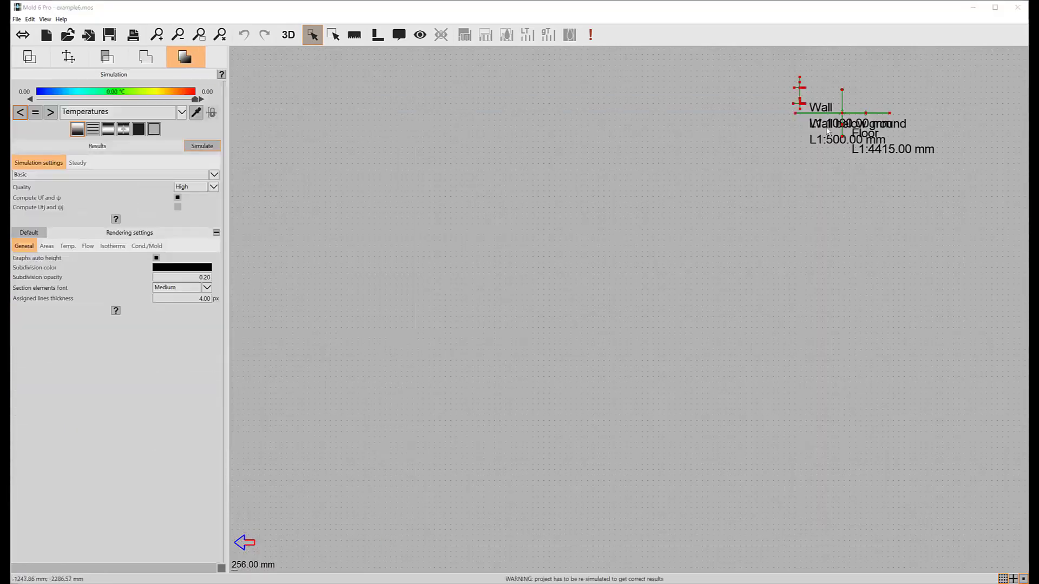
left_click_drag(835, 126, 730, 233)
scroll(776, 180, "up", 1)
left_click(202, 146)
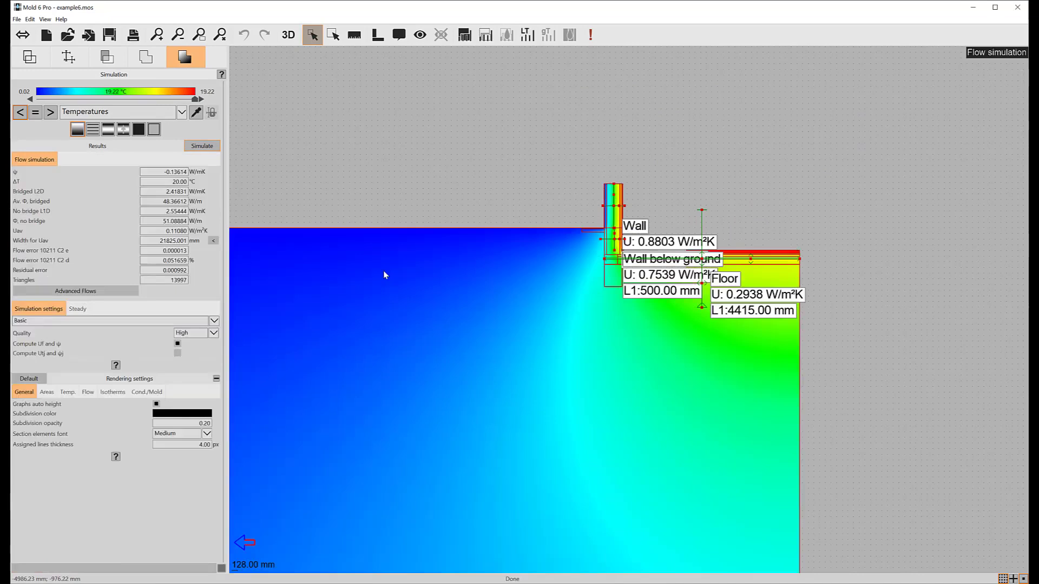
- Examine the ISO 13370 computation and layer data of the "Wall below ground" and "Floor" elements in the advanced flows
scroll(593, 205, "up", 2)
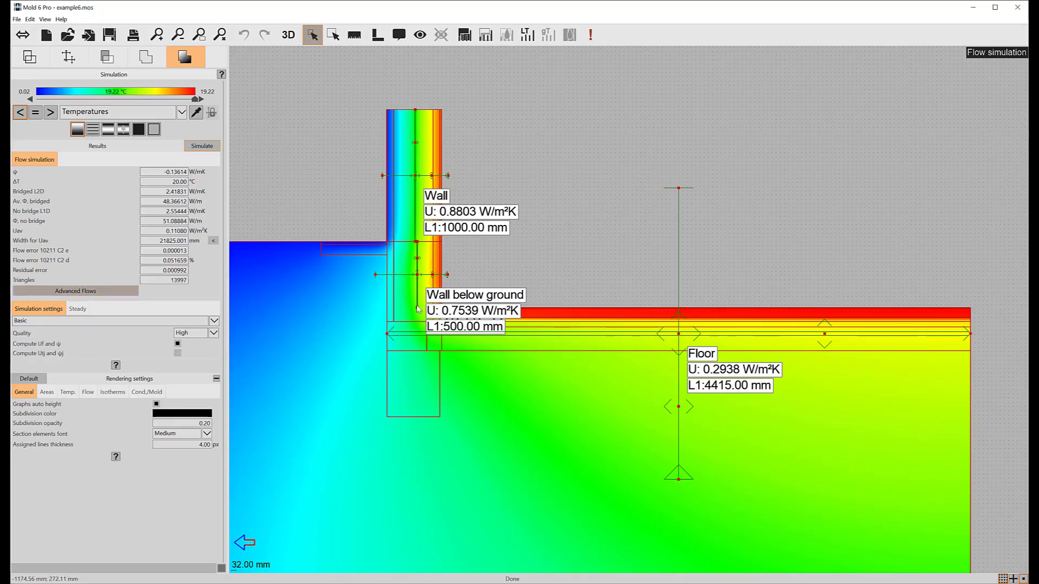
left_click(75, 291)
left_click(193, 74)
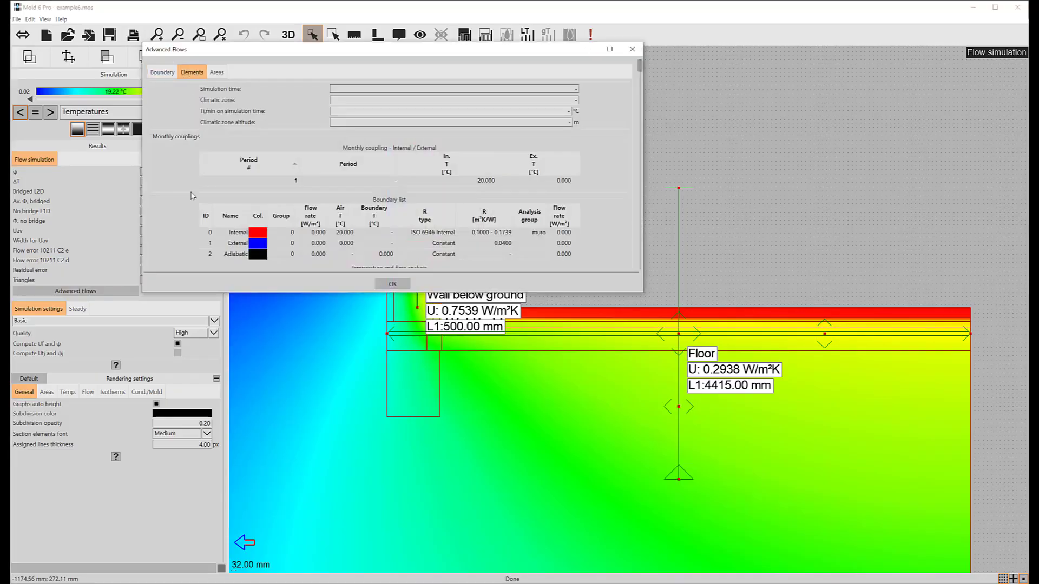
left_click(193, 89)
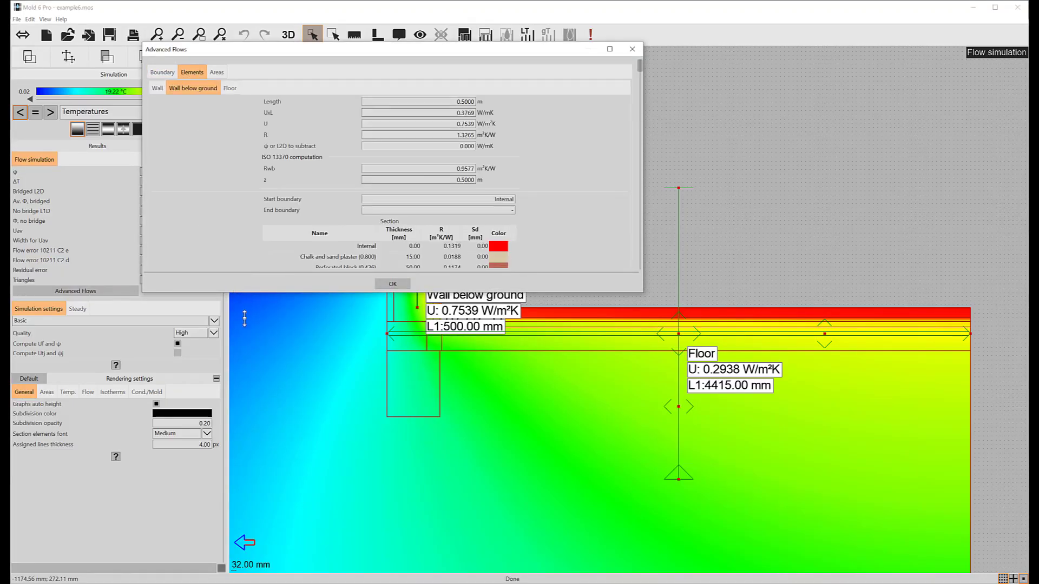
left_click_drag(245, 293, 253, 453)
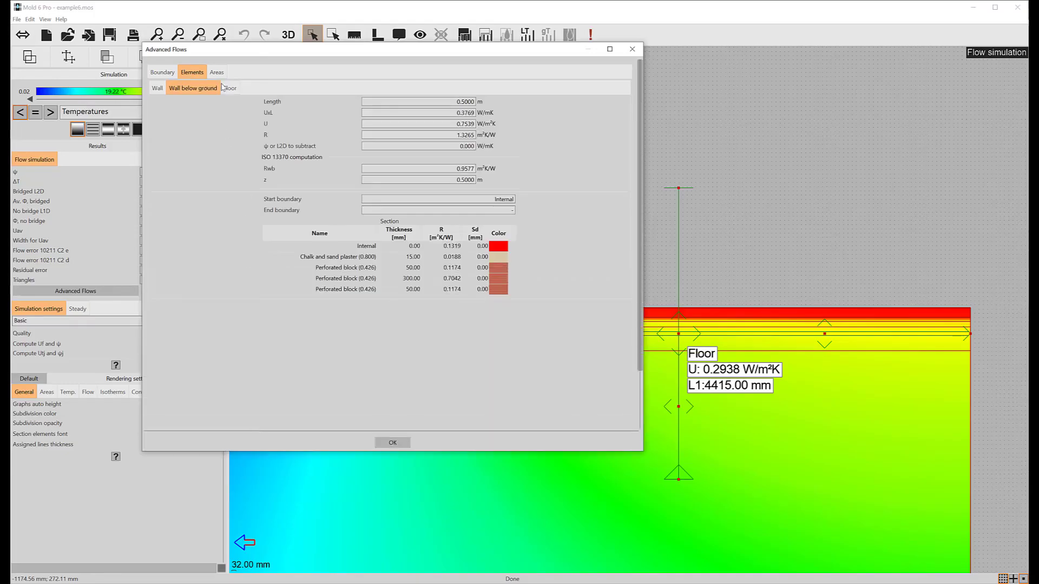
left_click(228, 88)
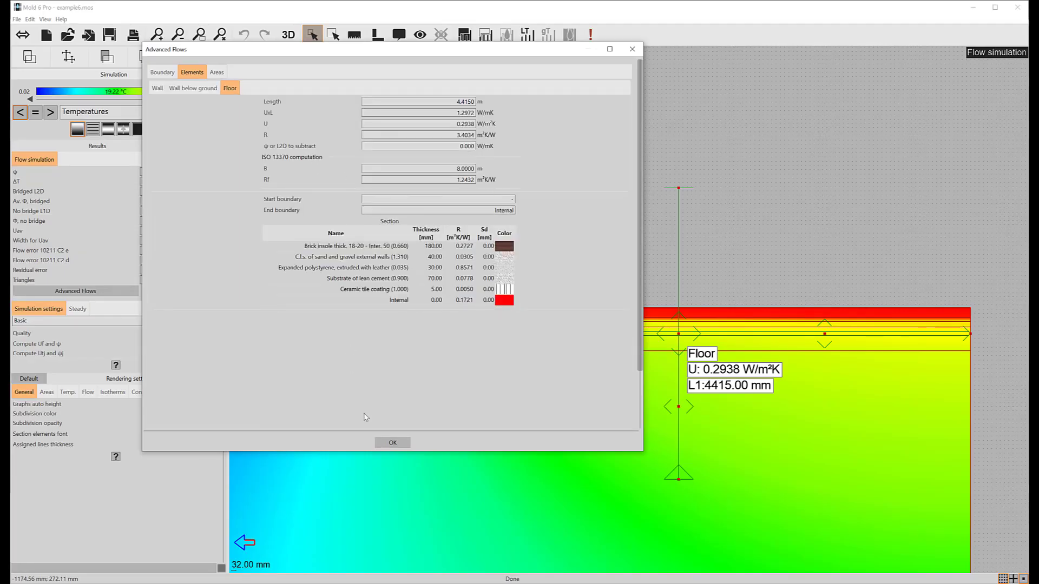
left_click(392, 443)
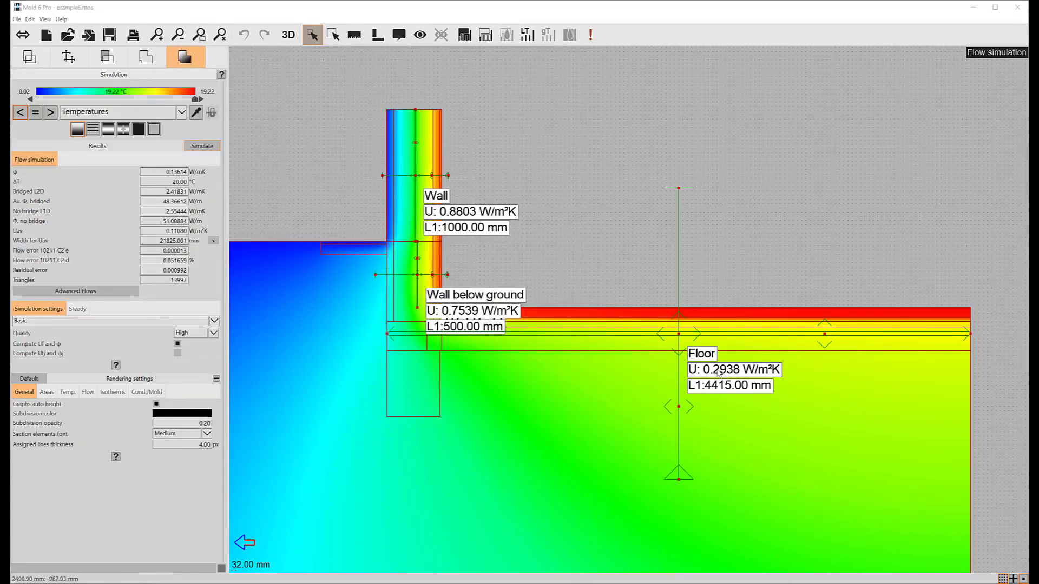
- Enable double length for the "Floor" section element
double_click(679, 390)
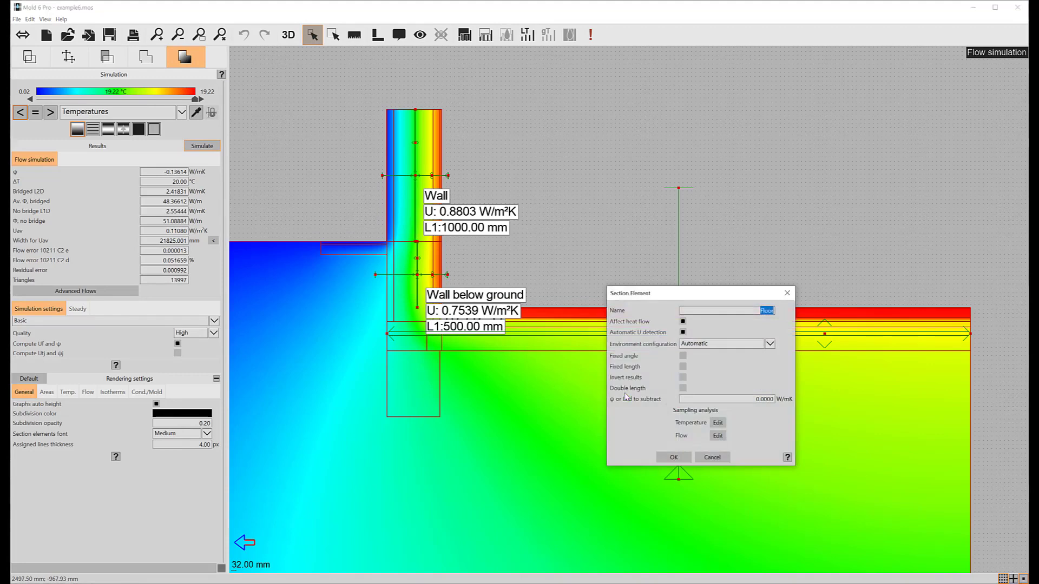
left_click(682, 389)
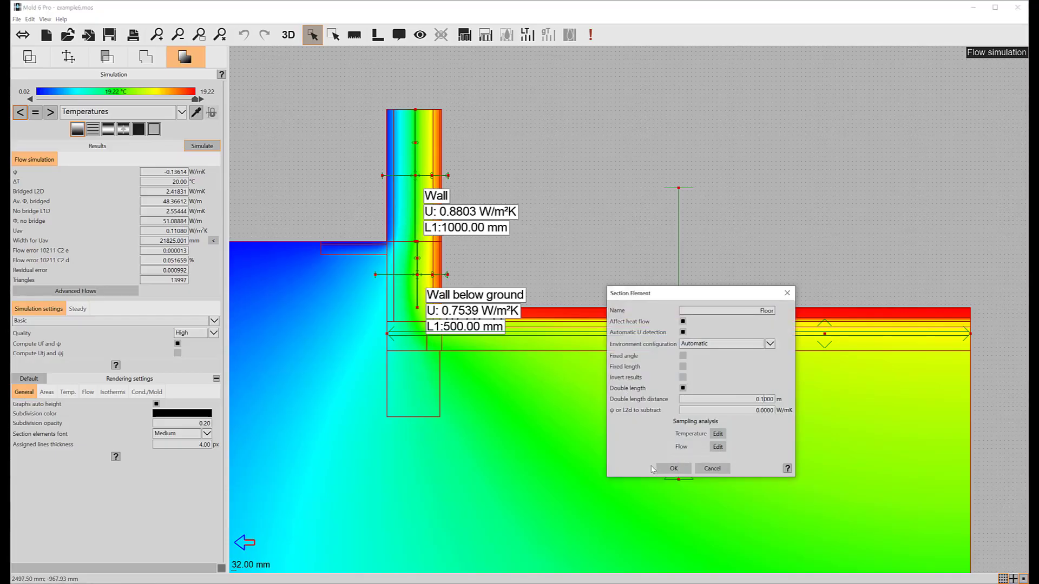
left_click(670, 469)
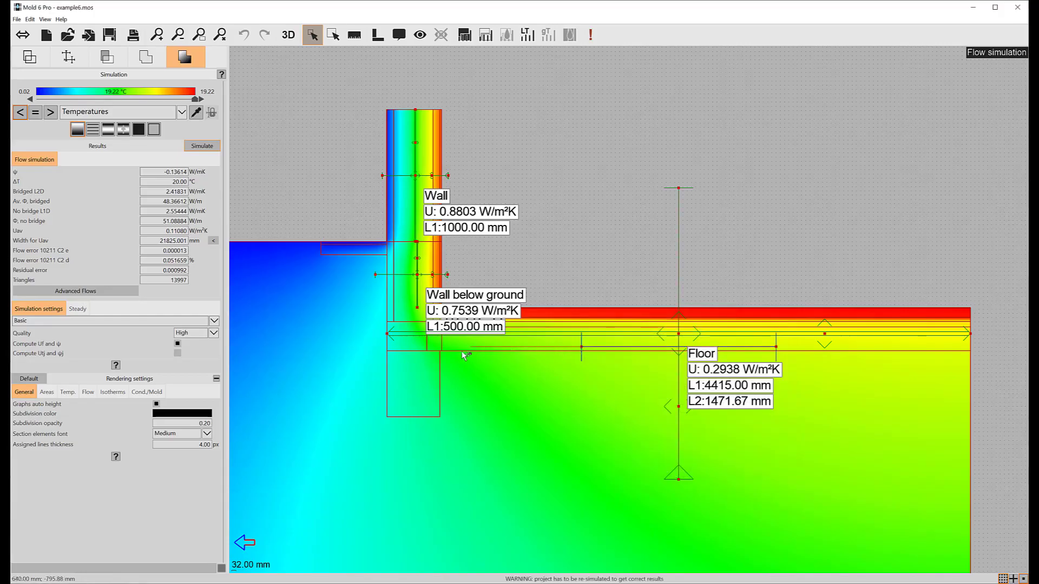
- Stretch the Floor element's second length to 4000 mm, from the wall's inner face to the floor's free end, and rerun the simulation
left_click(443, 351)
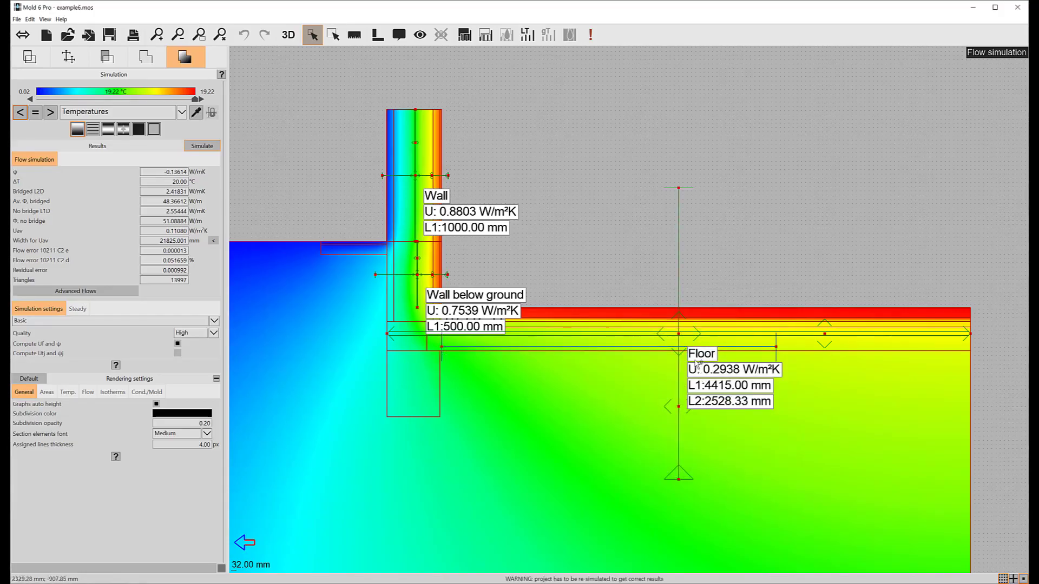
left_click_drag(777, 350, 971, 355)
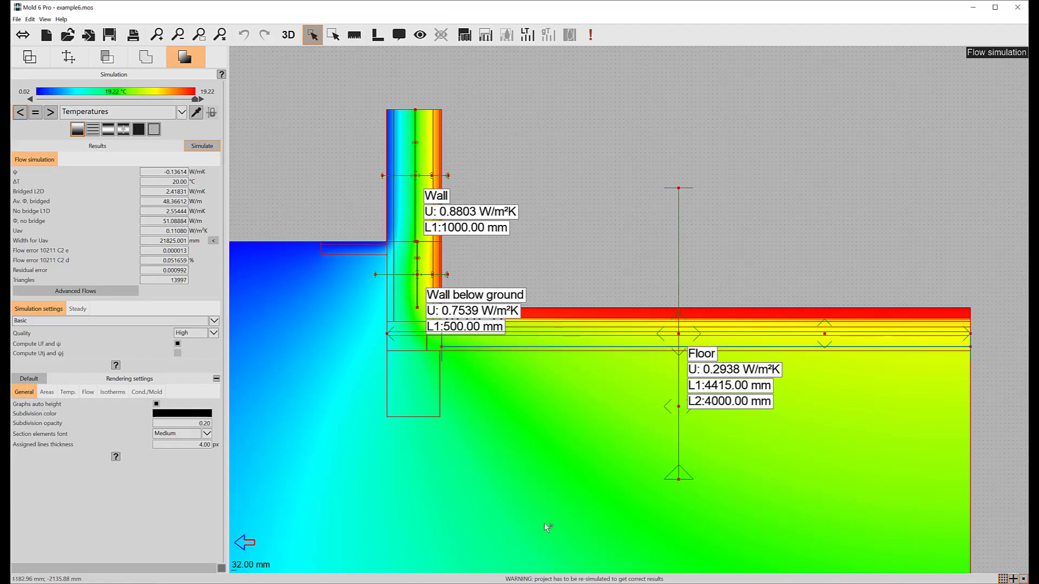
left_click(204, 146)
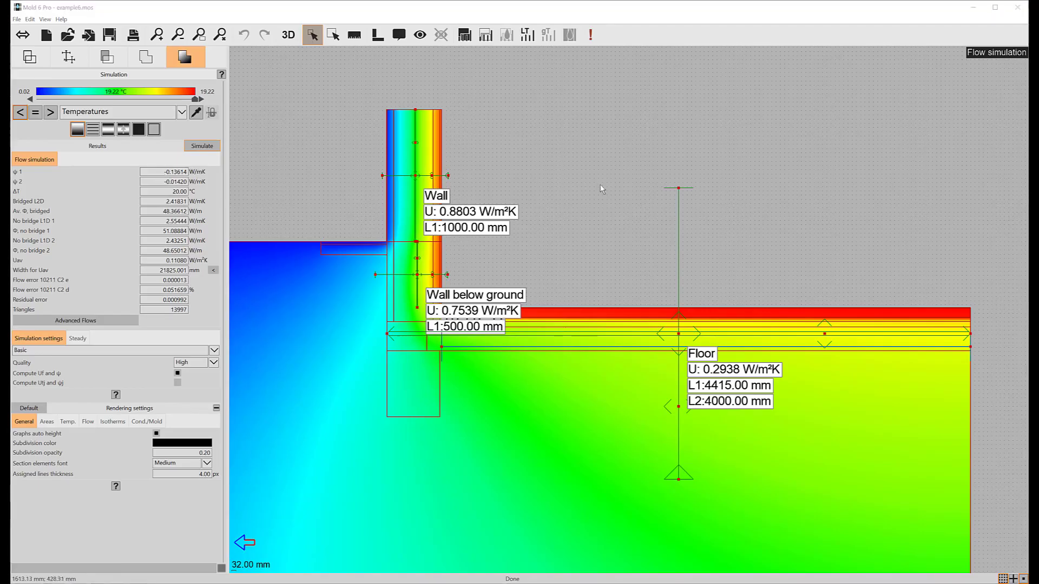
- Switch the elements from bridge section elements to bridge areas, with ψ computed as wall-floor junction ISO 10211 Option B
left_click(80, 65)
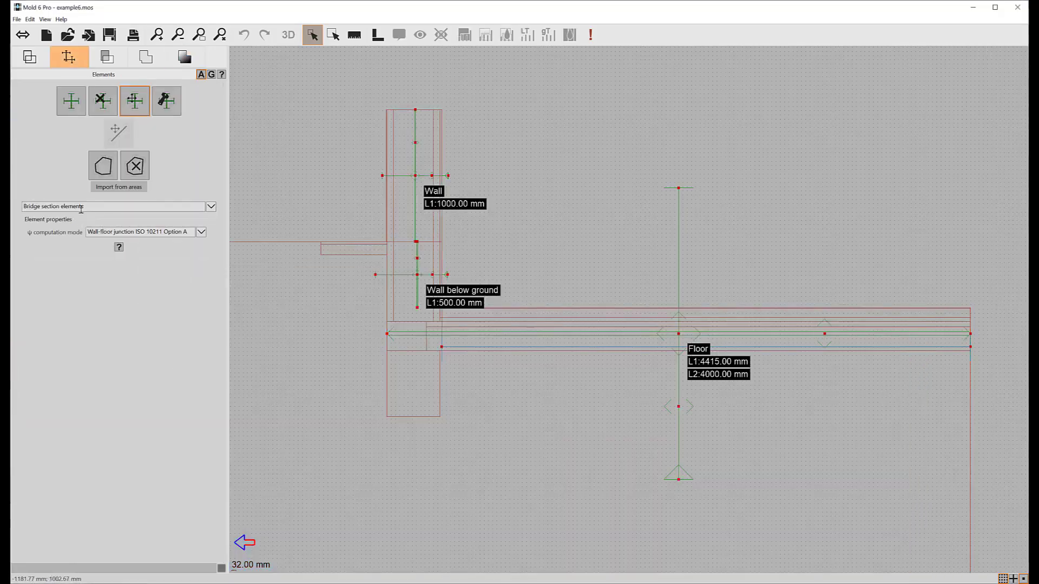
left_click(79, 207)
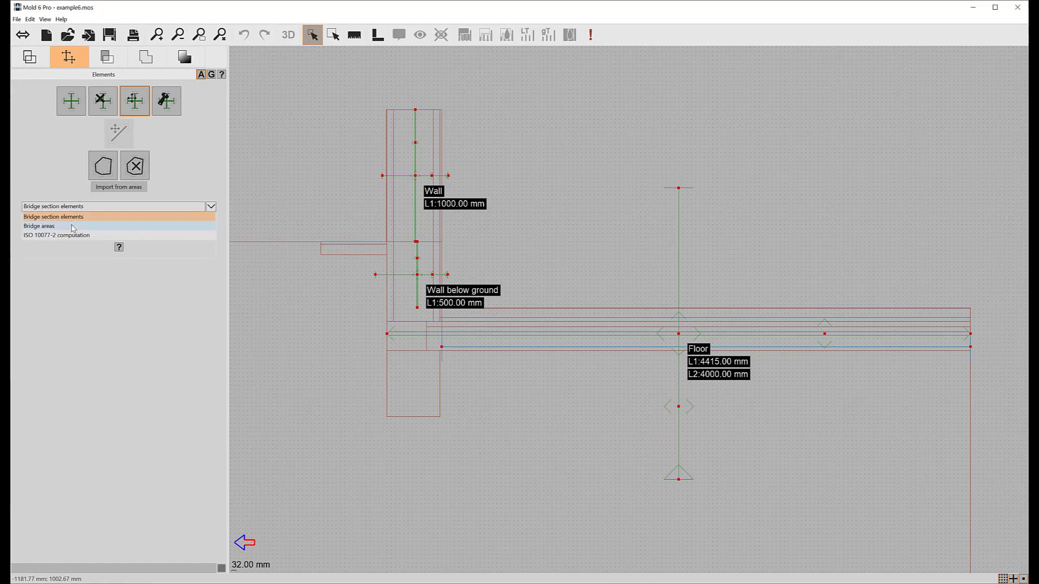
left_click(73, 227)
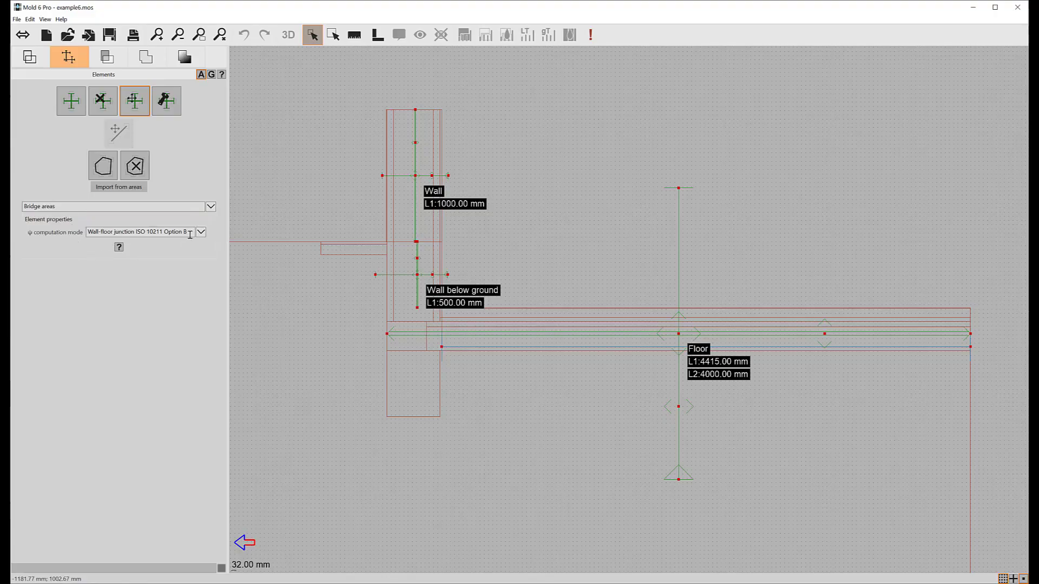
- Start a bridge area at the wall's top outer corner and trace its exterior face down to the ground line
scroll(462, 234, "up", 3)
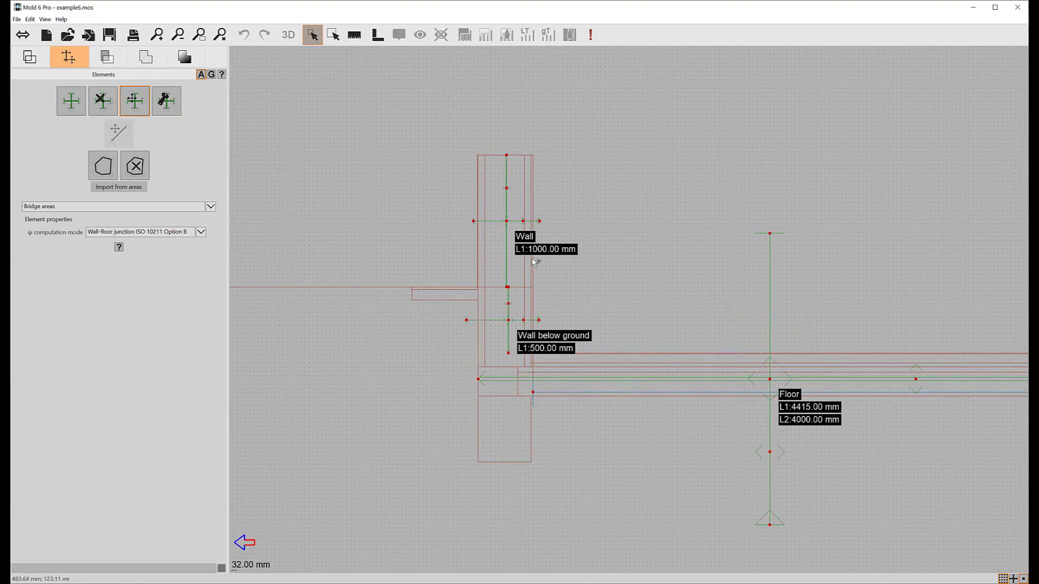
left_click_drag(523, 281, 527, 380)
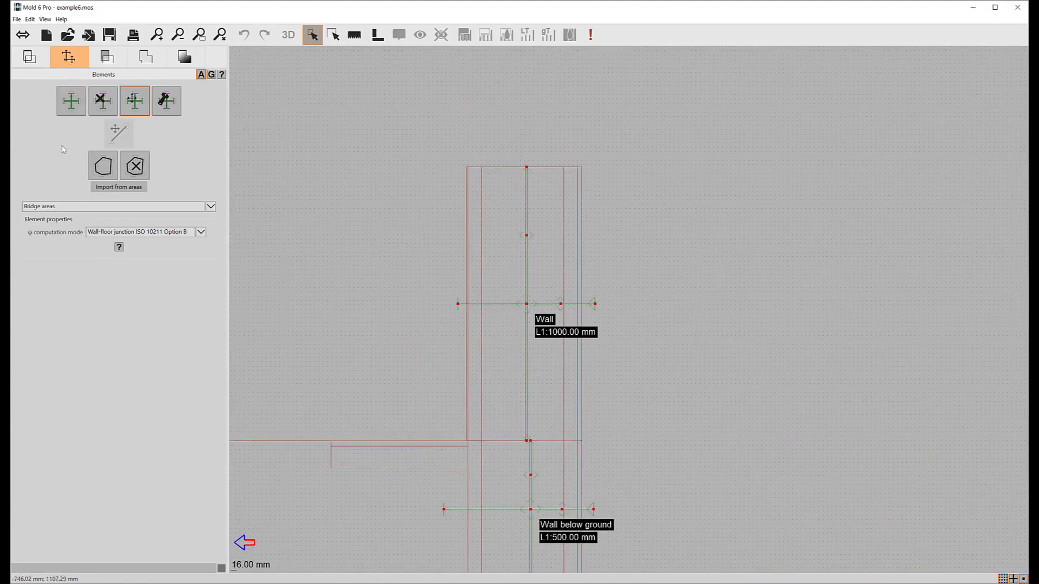
left_click(103, 166)
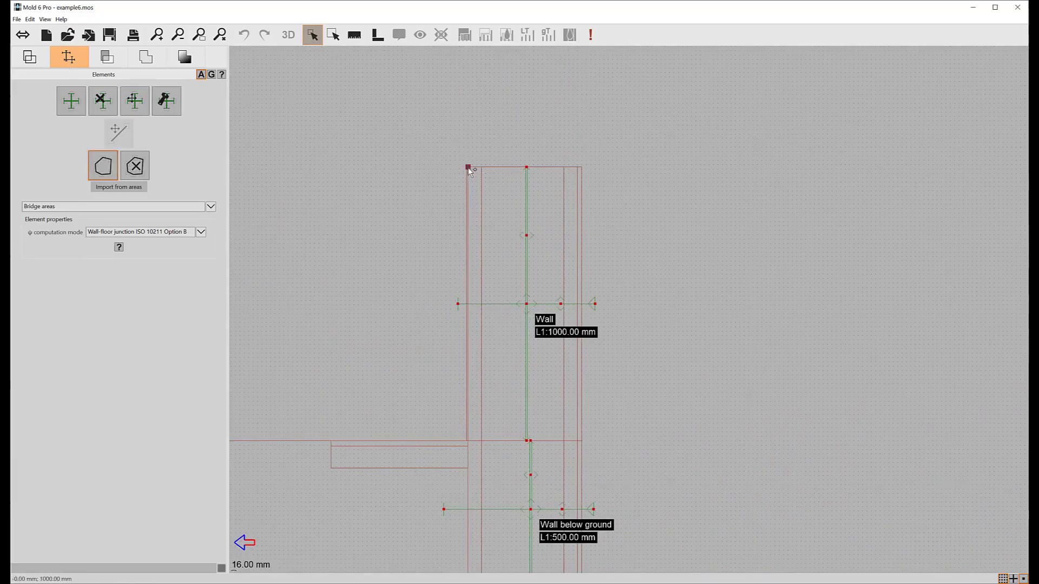
scroll(469, 167, "up", 2)
left_click(436, 143)
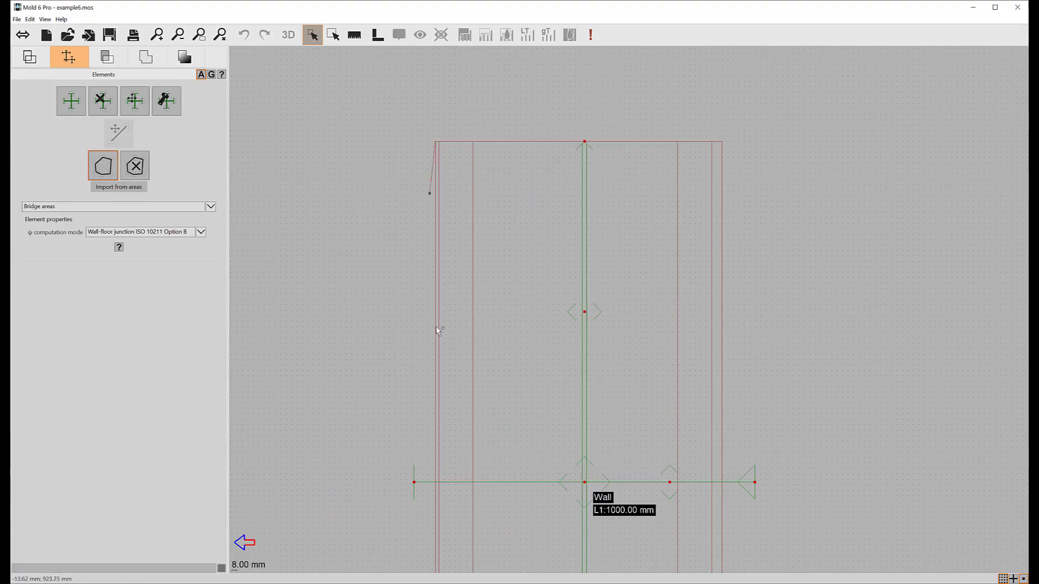
scroll(436, 363, "down", 3)
left_click_drag(564, 451, 528, 307)
scroll(529, 342, "up", 3)
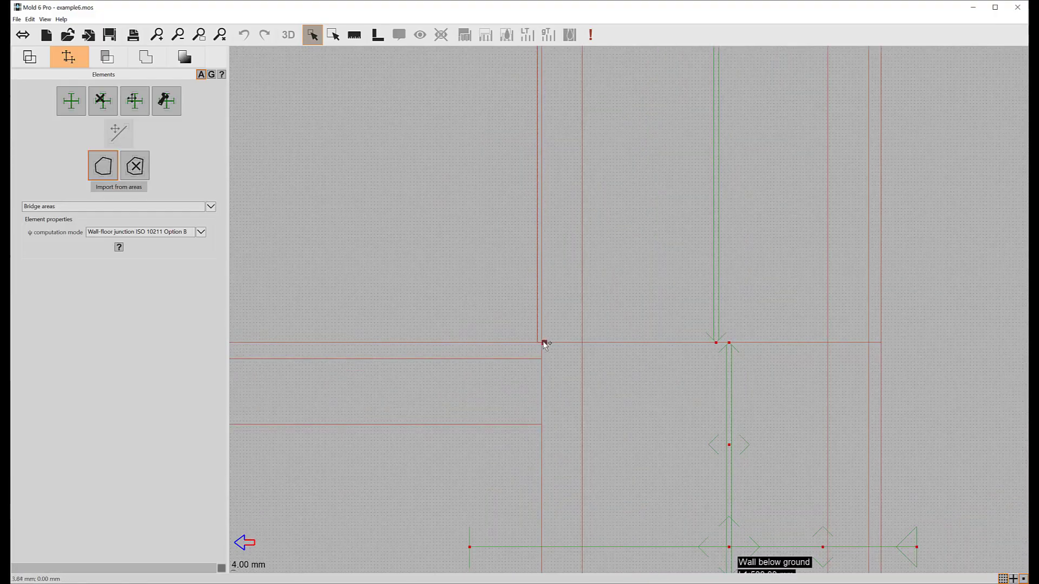
left_click(541, 343)
- Continue the outline down to the footing's top edge, across to the wall's inner face and up to the wall's top, and close it
left_click_drag(550, 466, 542, 182)
scroll(543, 187, "down", 5)
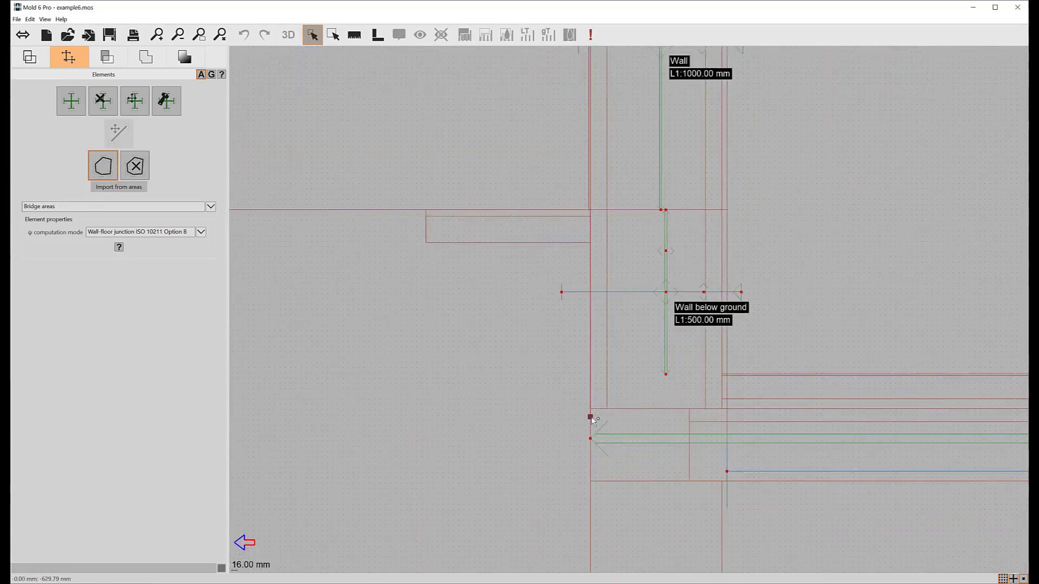
left_click(590, 481)
scroll(731, 490, "up", 2)
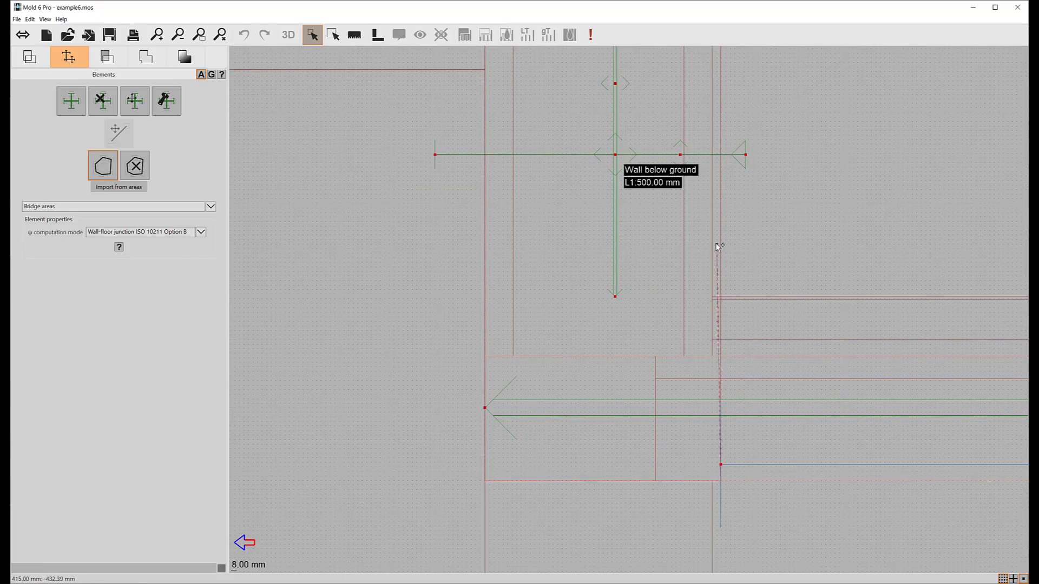
scroll(720, 239, "down", 2)
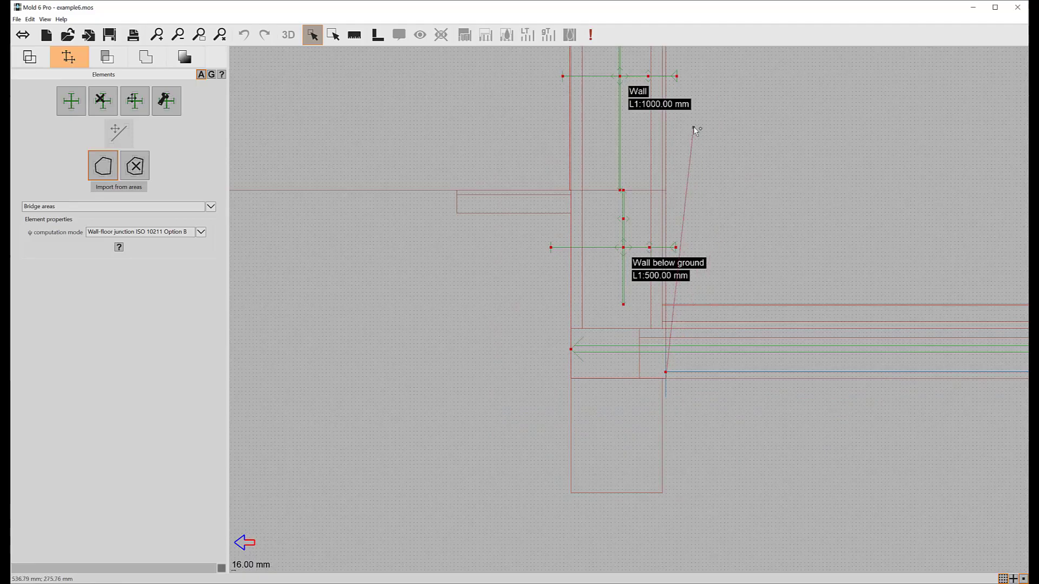
left_click_drag(687, 112, 688, 403)
scroll(663, 237, "up", 2)
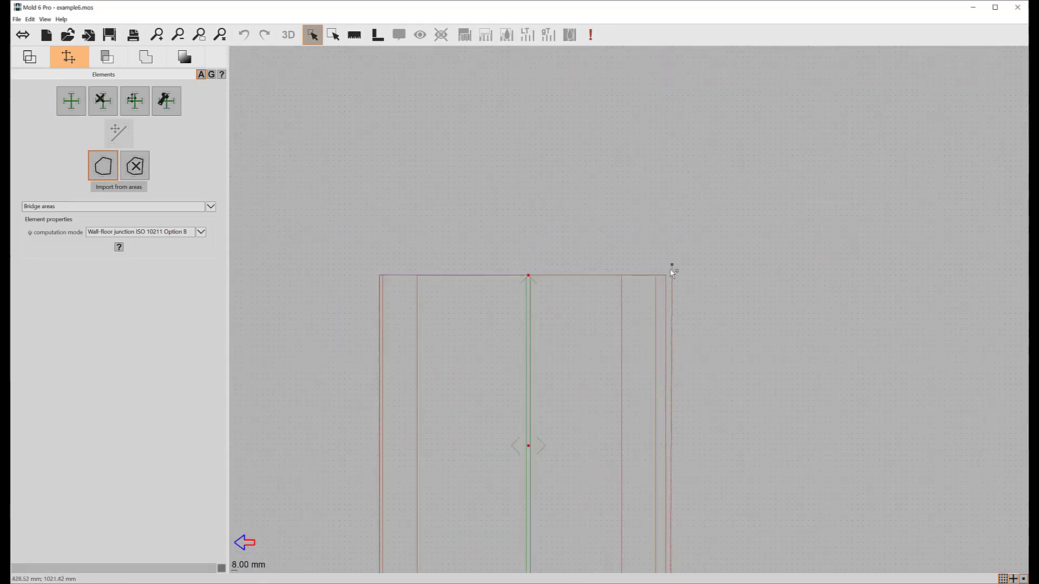
left_click(380, 277)
- Outline the horizontal strip beside the wall at ground level, 500 mm wide and 100 mm deep, as another bridge area
scroll(521, 333, "down", 3)
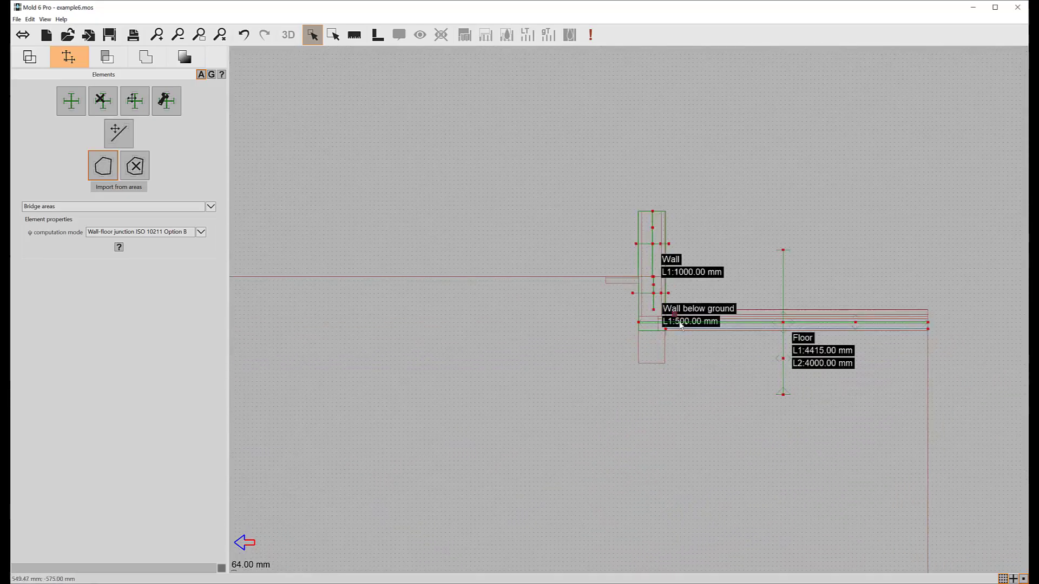
scroll(681, 325, "up", 2)
scroll(511, 194, "up", 1)
scroll(381, 128, "up", 1)
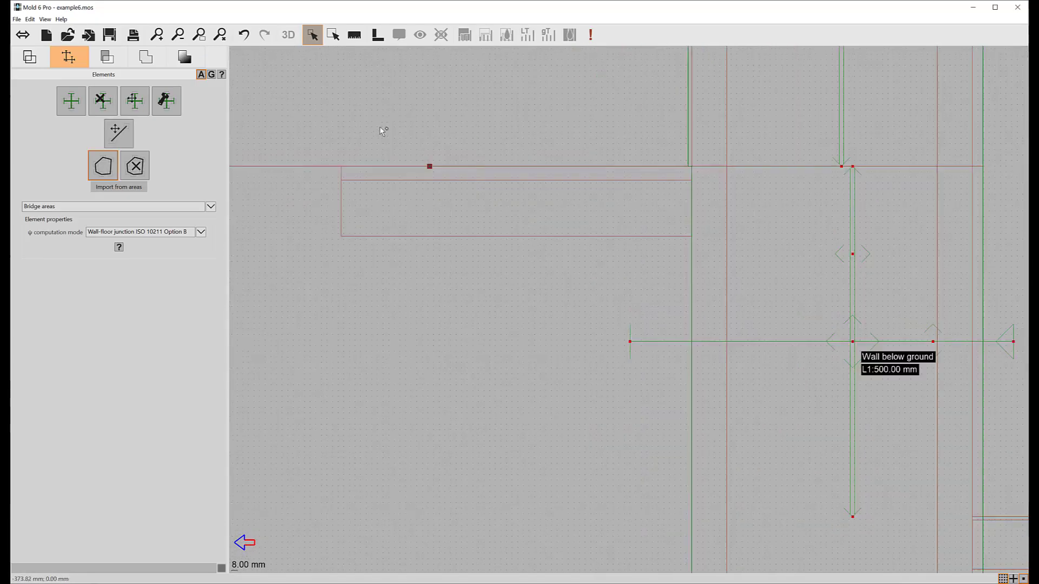
left_click(341, 167)
left_click(341, 236)
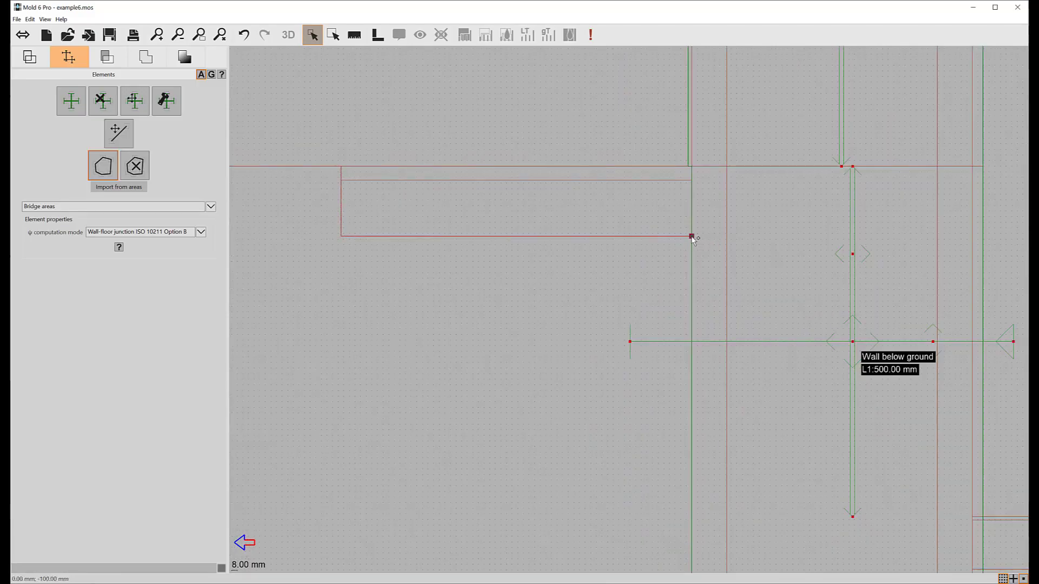
left_click(692, 237)
left_click(692, 167)
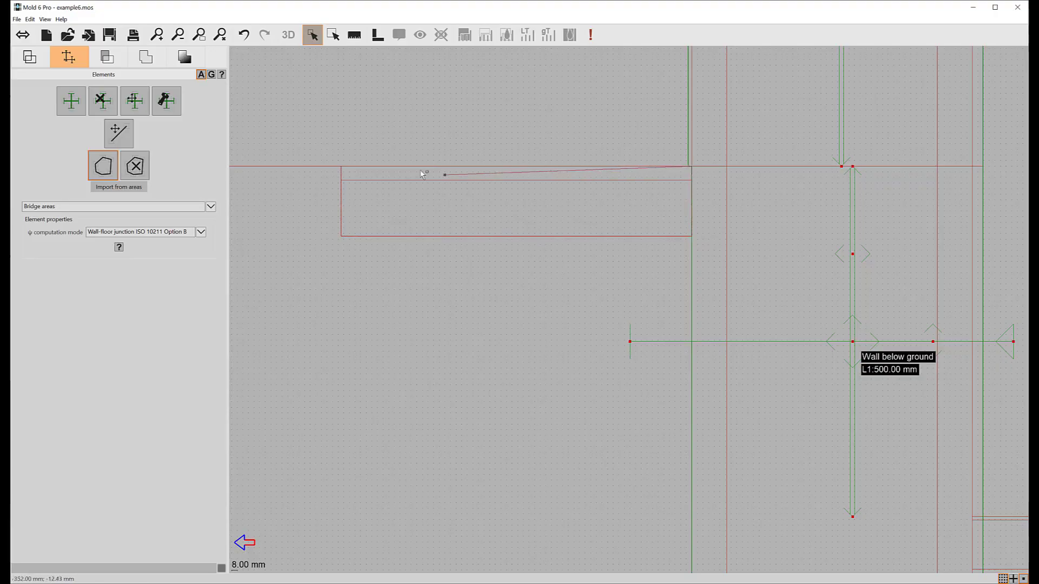
left_click(342, 167)
- Add a bridge area covering the rectangular footing beneath the wall
left_click_drag(716, 344, 690, 163)
scroll(710, 354, "down", 3)
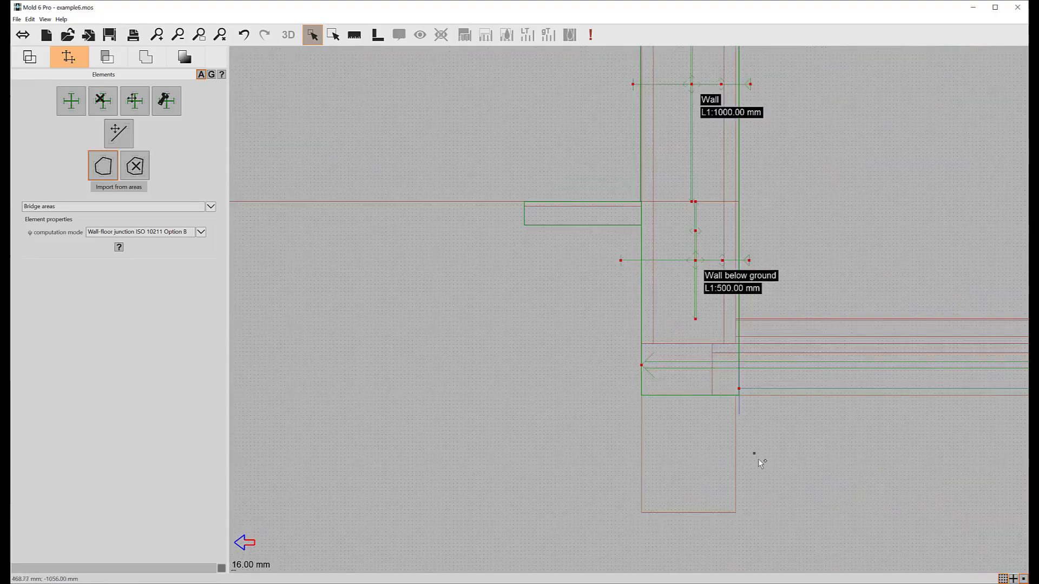
left_click_drag(703, 427, 561, 334)
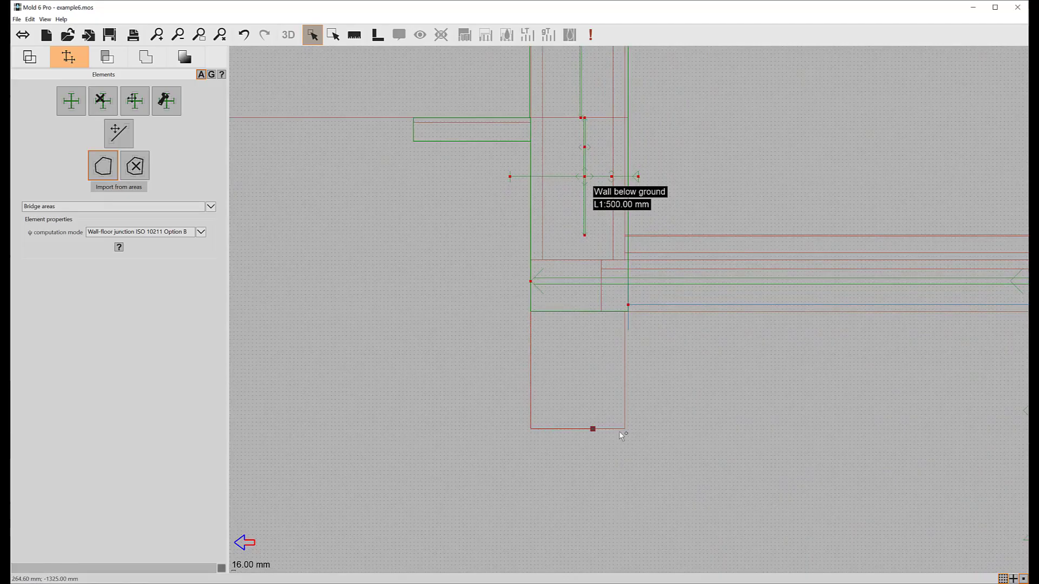
left_click(625, 311)
left_click(531, 312)
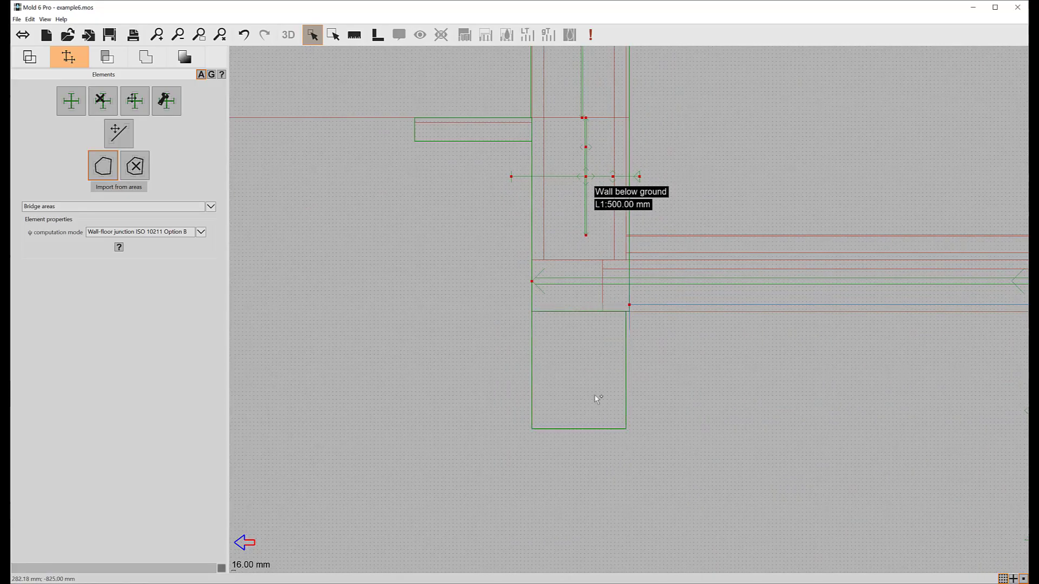
- Return to the simulation and rerun it with the defined bridge areas
left_click_drag(596, 399, 593, 507)
scroll(595, 427, "down", 2)
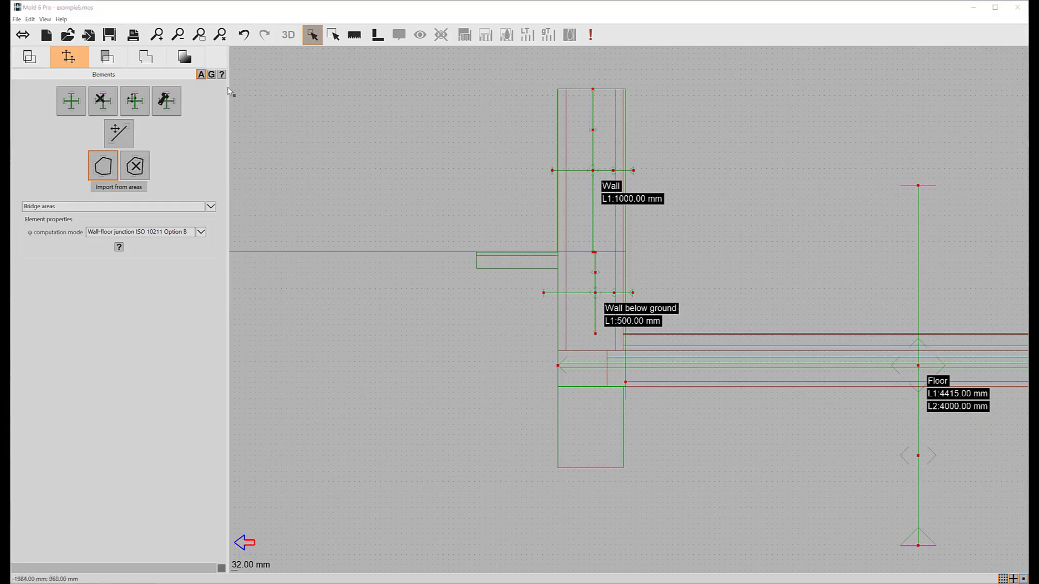
left_click(181, 58)
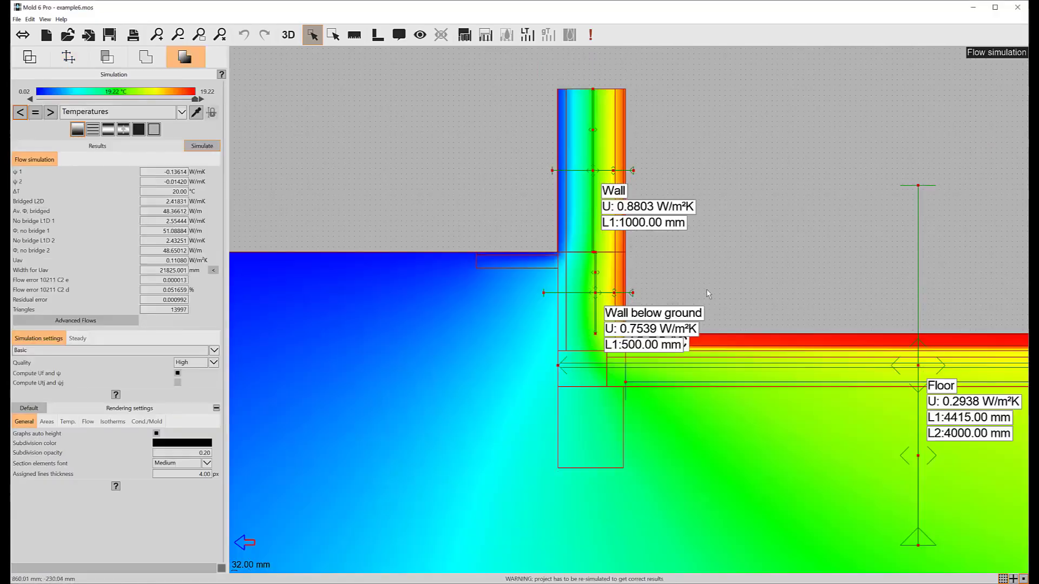
left_click_drag(646, 293, 563, 293)
left_click(203, 146)
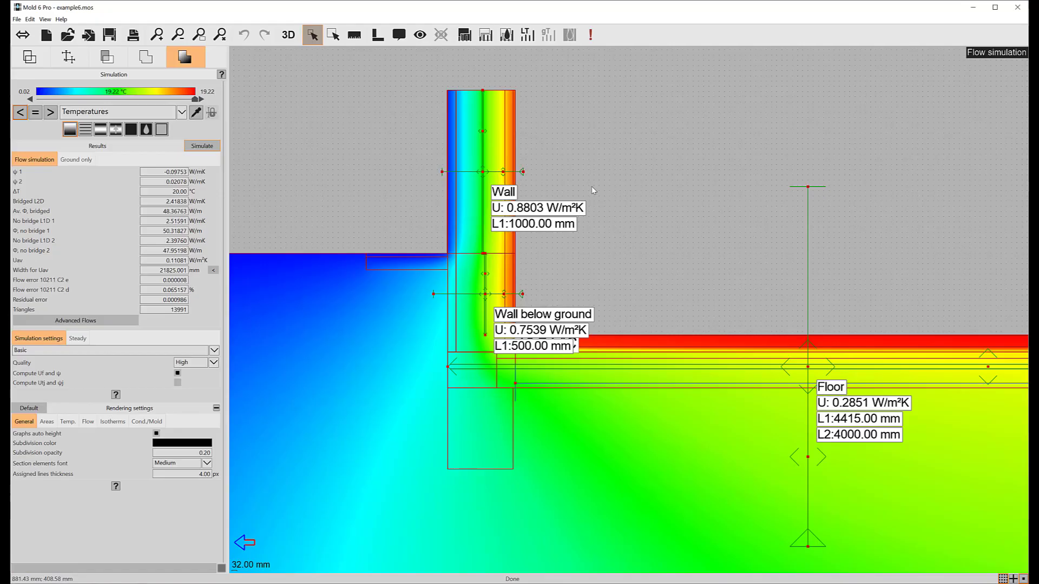
- Examine the ground-only simulation results and view the materials used around the wall and floor
left_click_drag(628, 224, 520, 228)
scroll(520, 228, "down", 1)
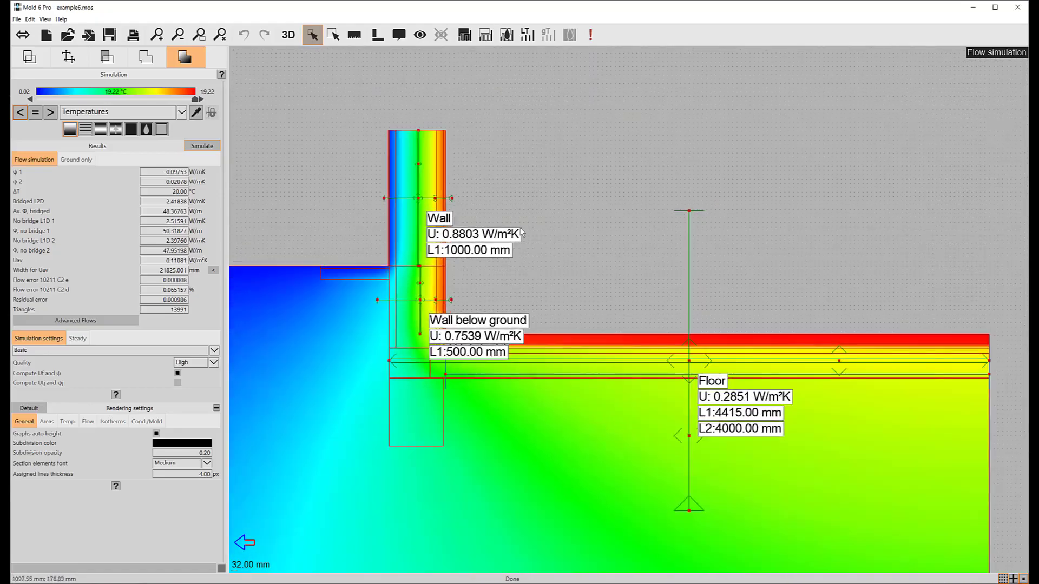
scroll(520, 232, "down", 2)
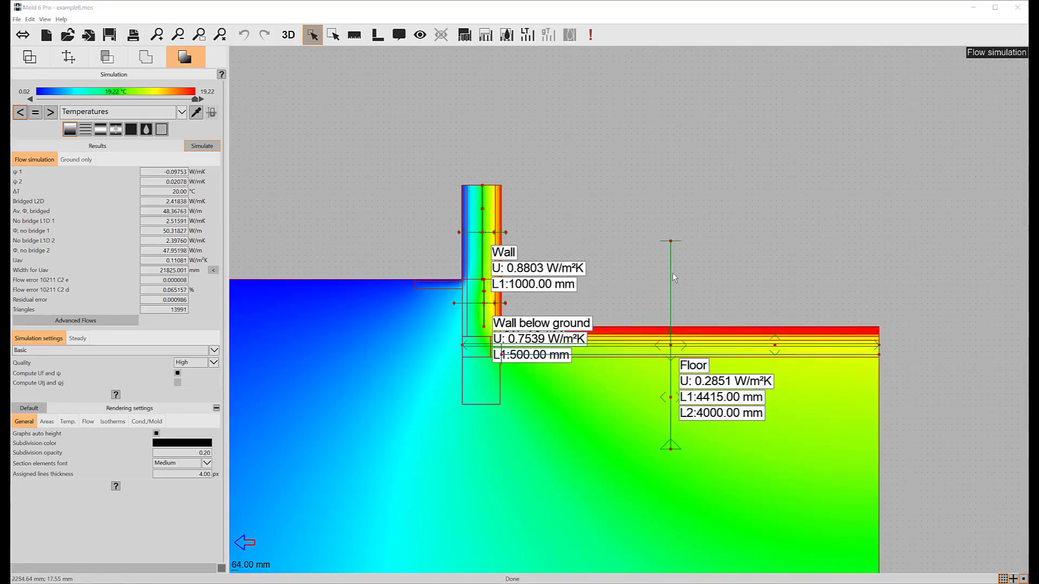
left_click(76, 160)
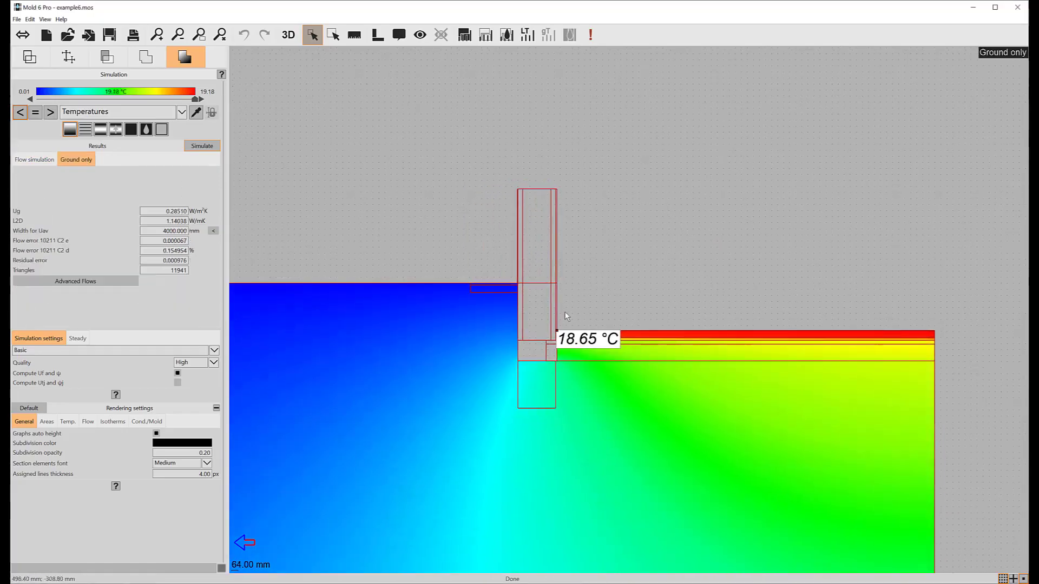
scroll(536, 330, "up", 1)
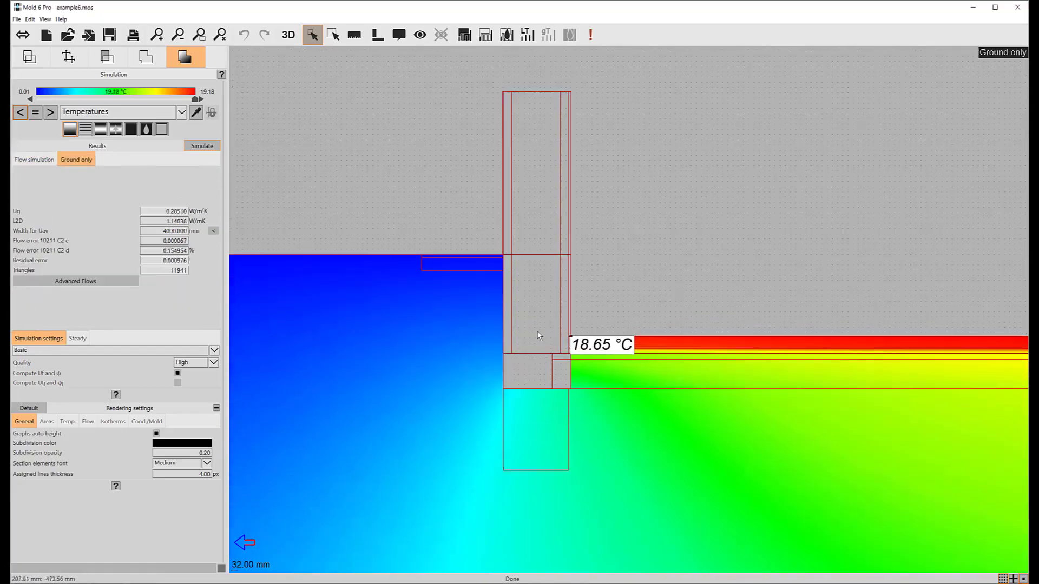
left_click(132, 130)
left_click_drag(628, 380, 514, 359)
scroll(514, 359, "down", 1)
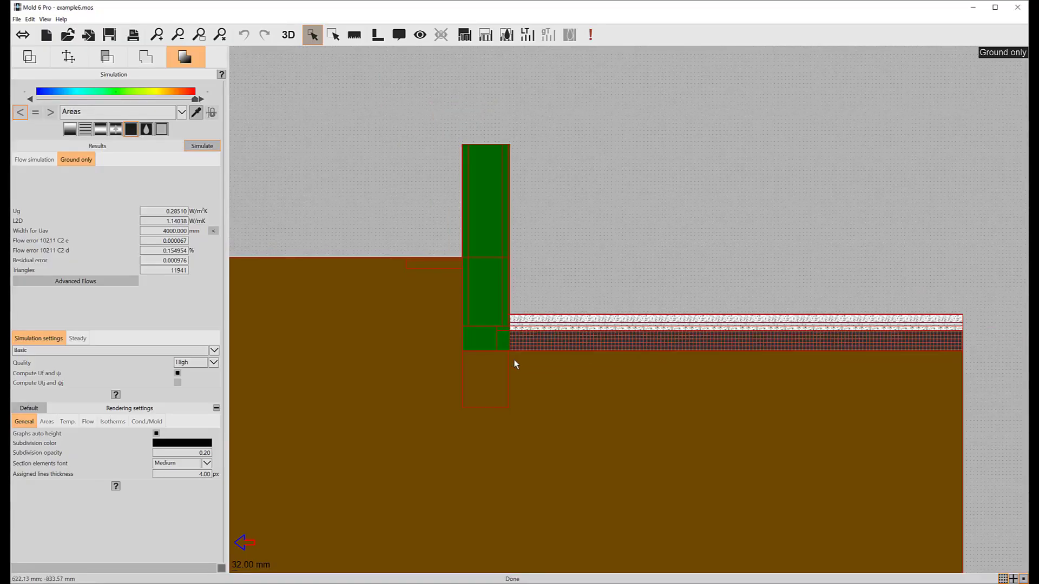